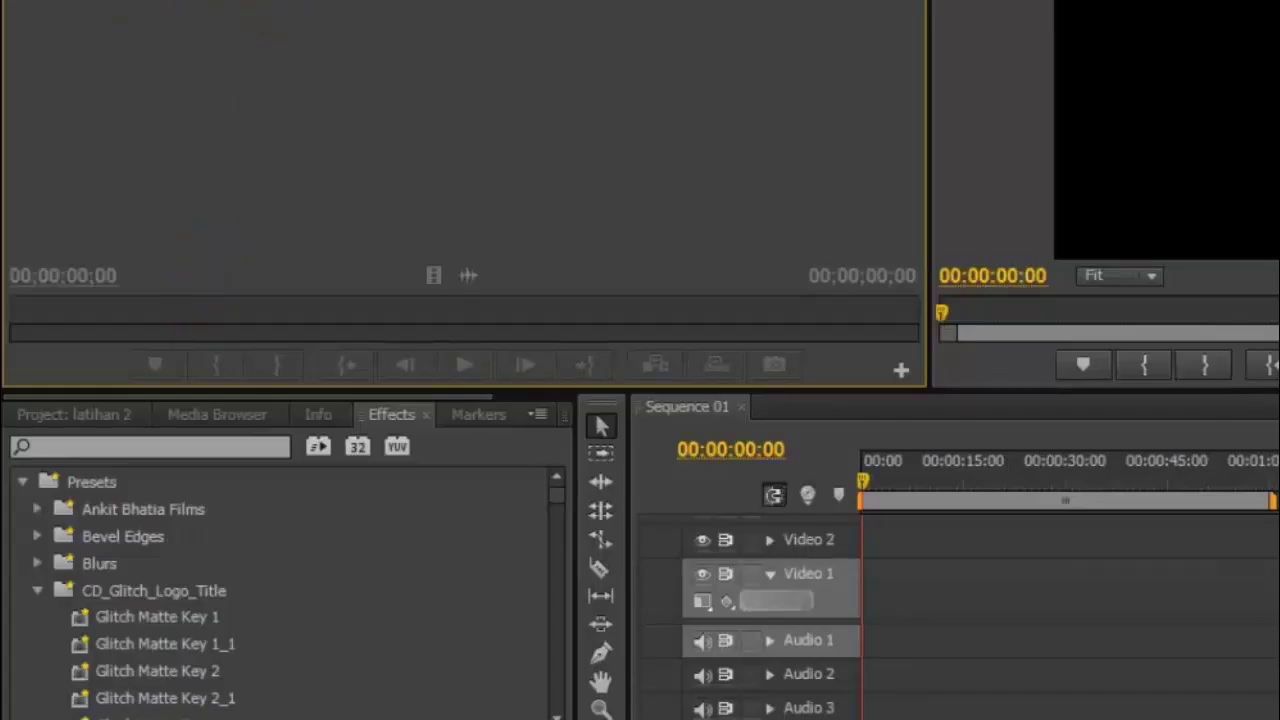
Dock the Project panel into the same panel group as the Source monitor
click(76, 415)
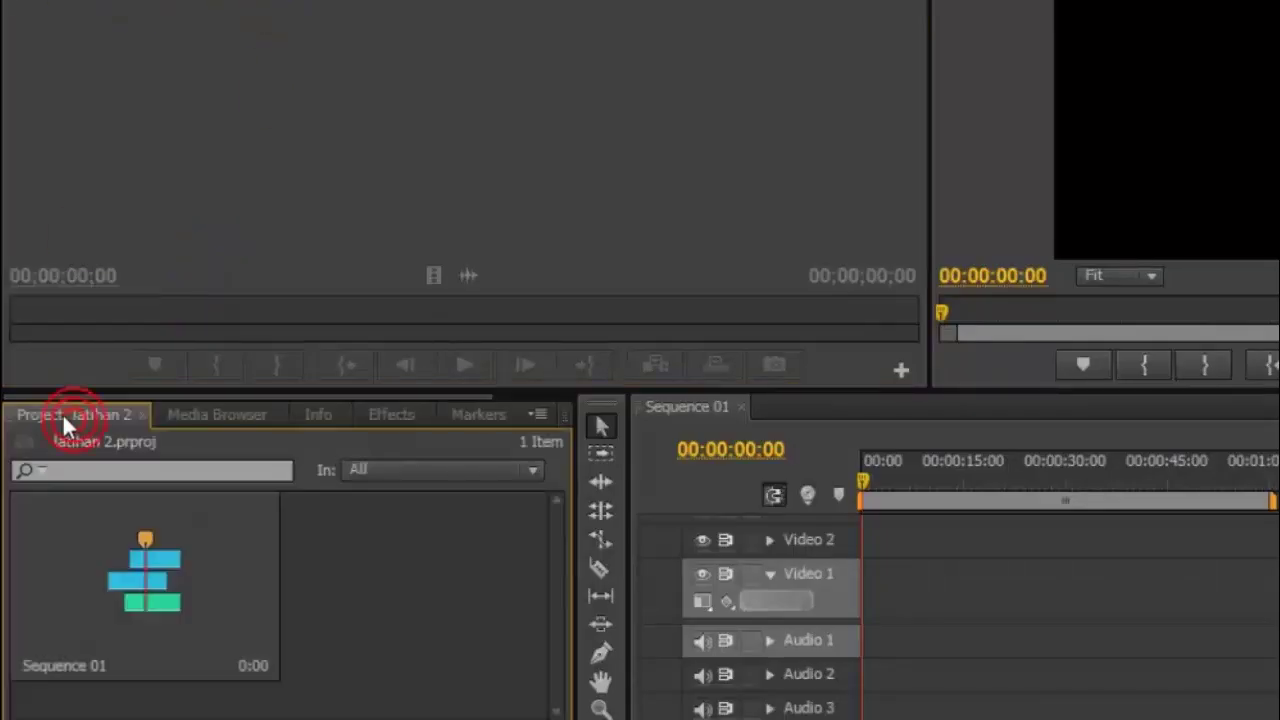
drag(80, 415, 110, 139)
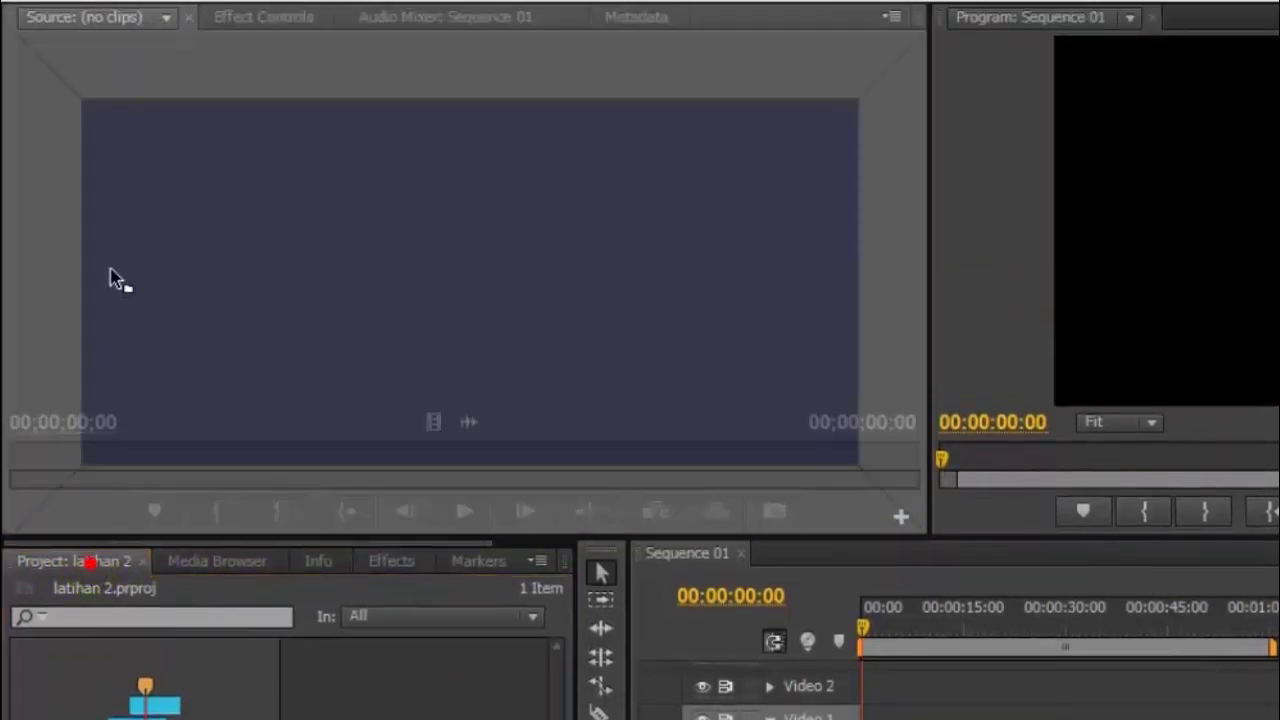
drag(113, 285, 114, 271)
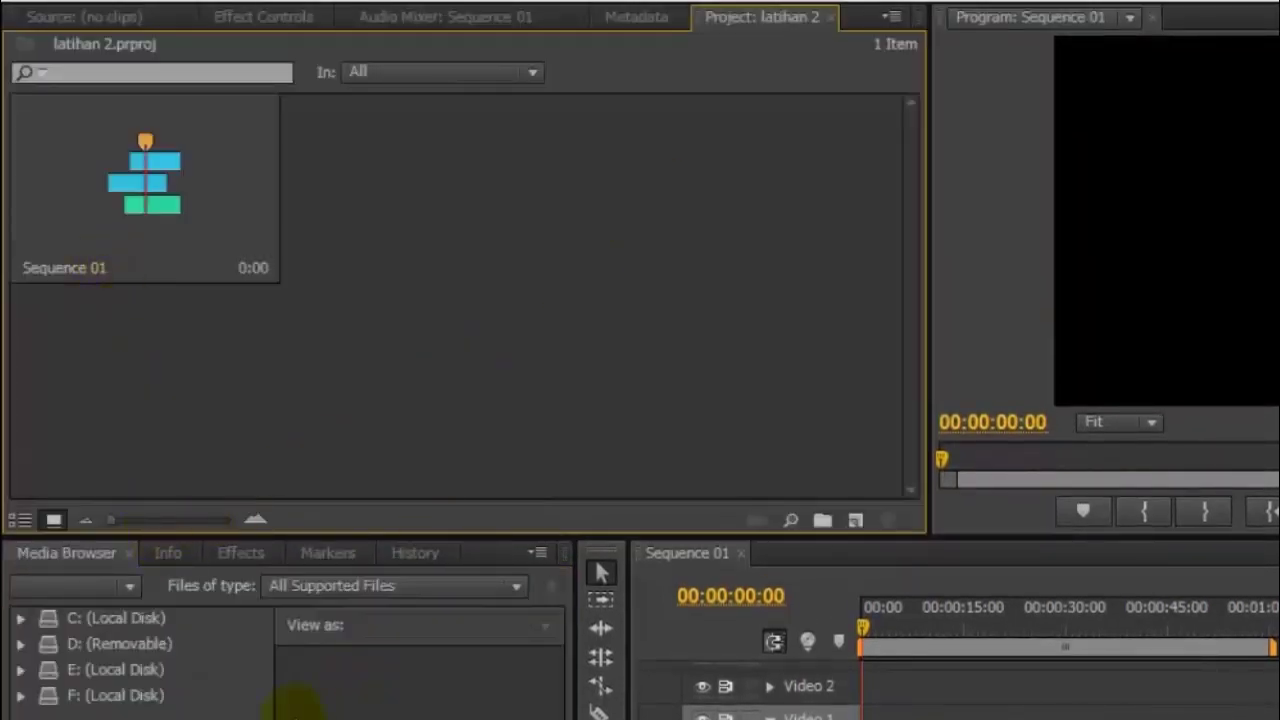
Close the Media Browser and Info panels in the group that holds Effects
click(128, 553)
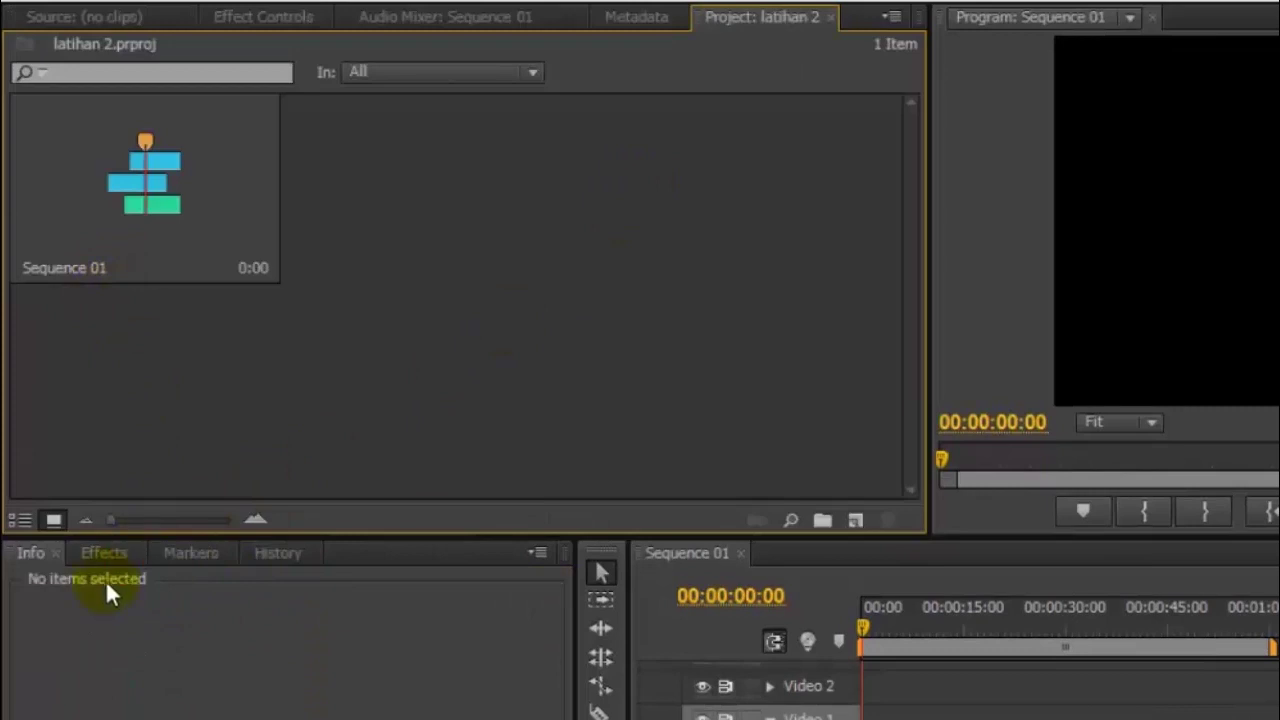
click(50, 558)
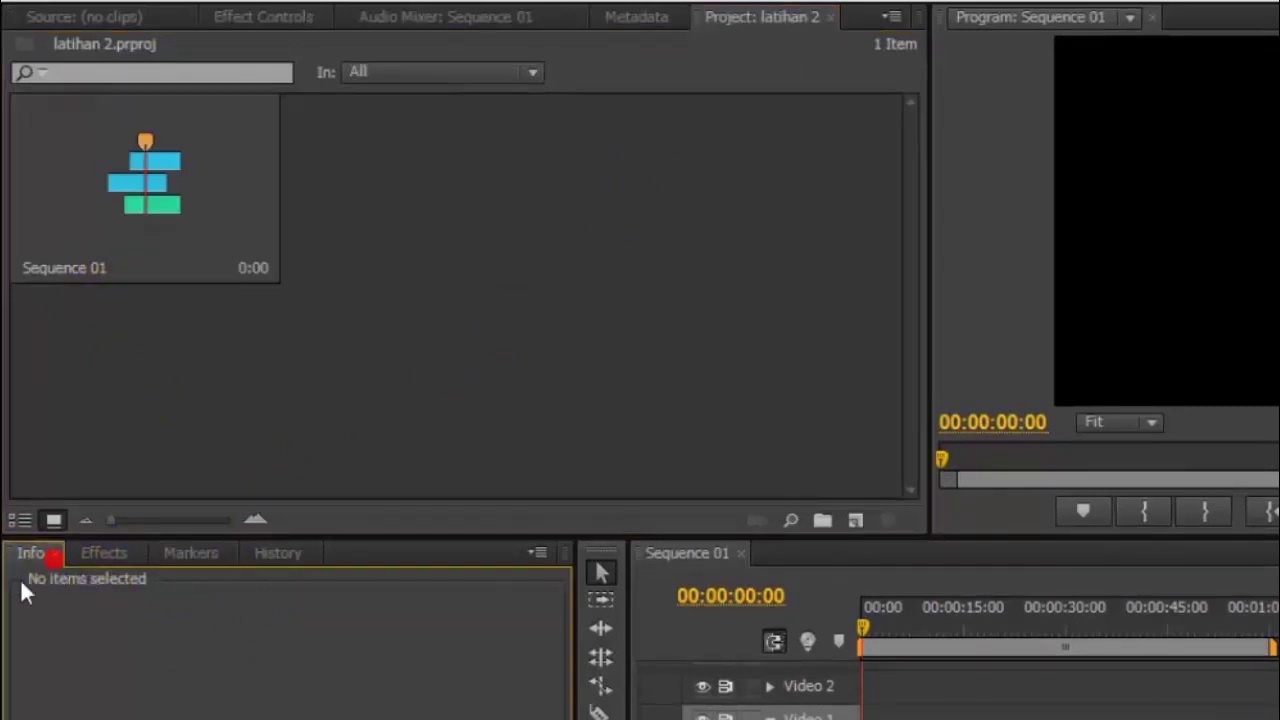
click(56, 552)
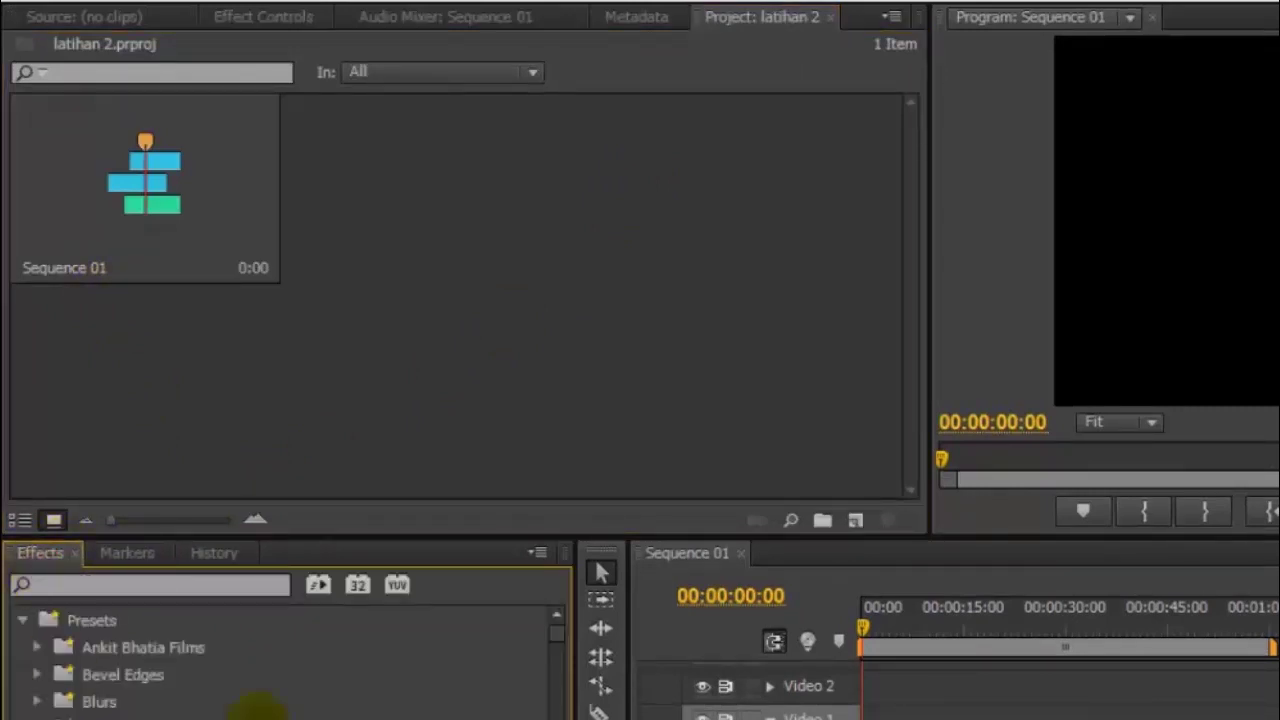
Place the Project panel first in its group, ahead of the Source monitor, and show its items as a list
click(270, 17)
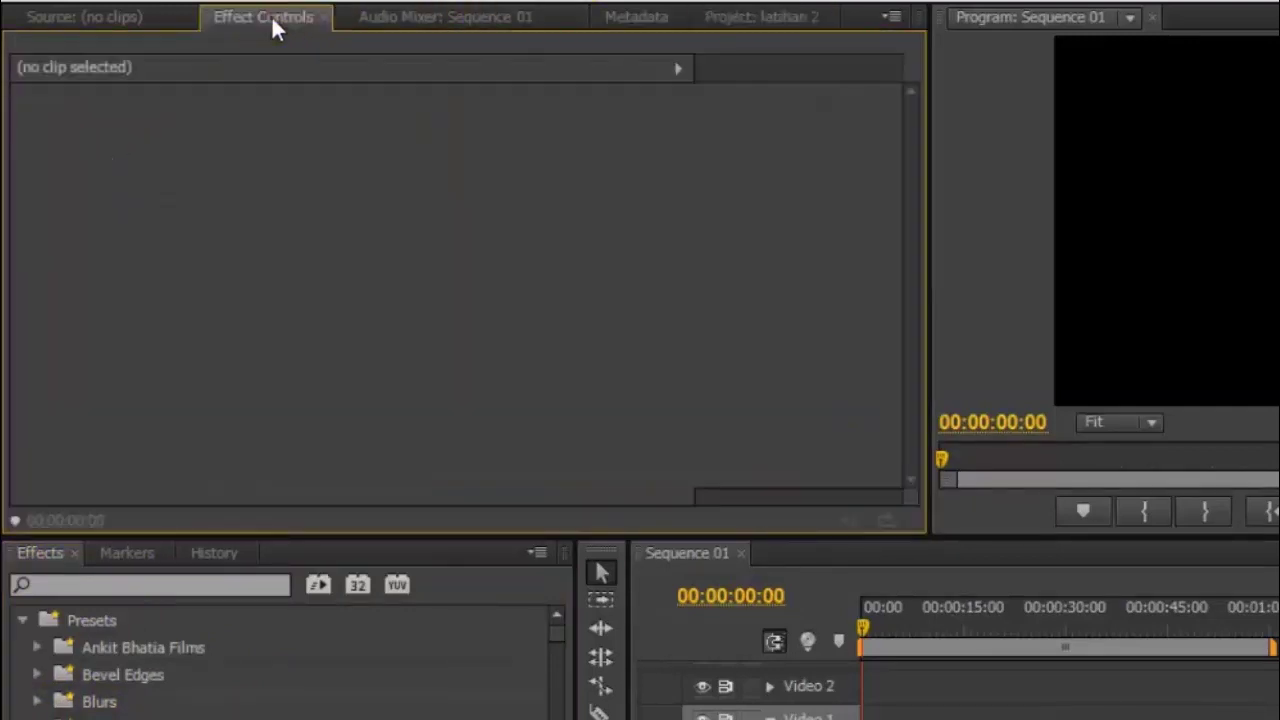
click(164, 20)
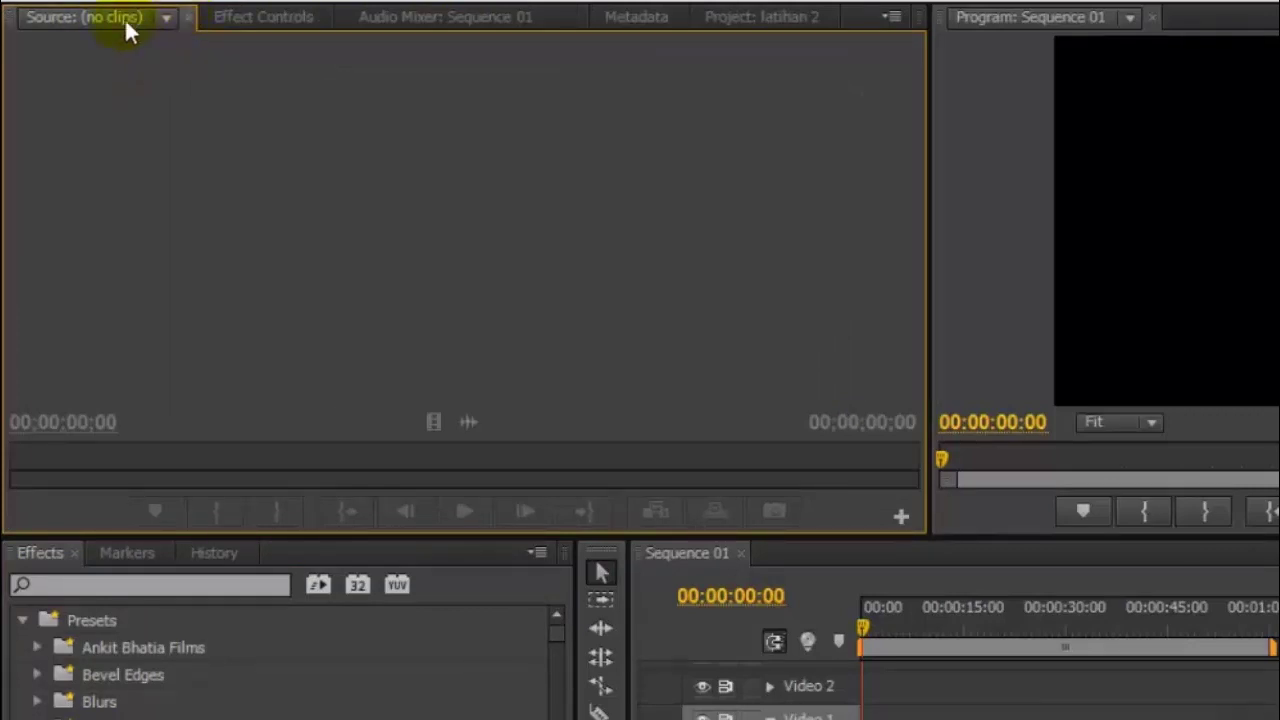
click(760, 17)
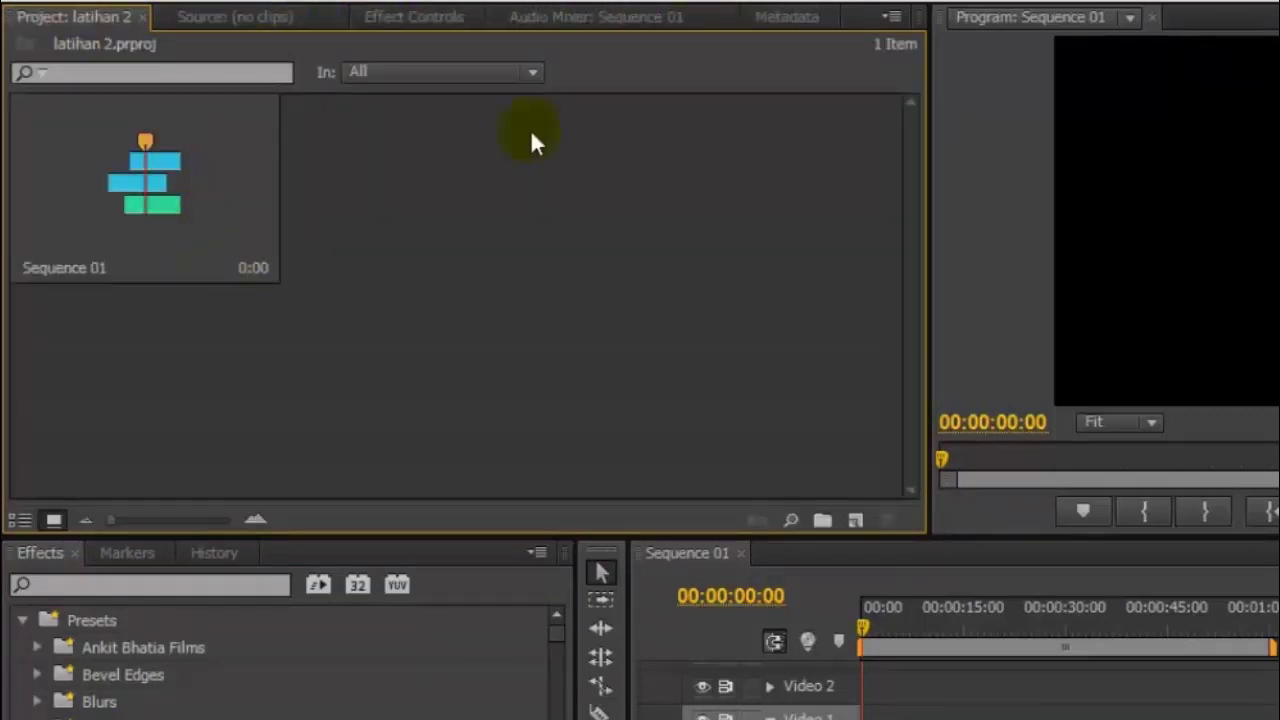
click(897, 15)
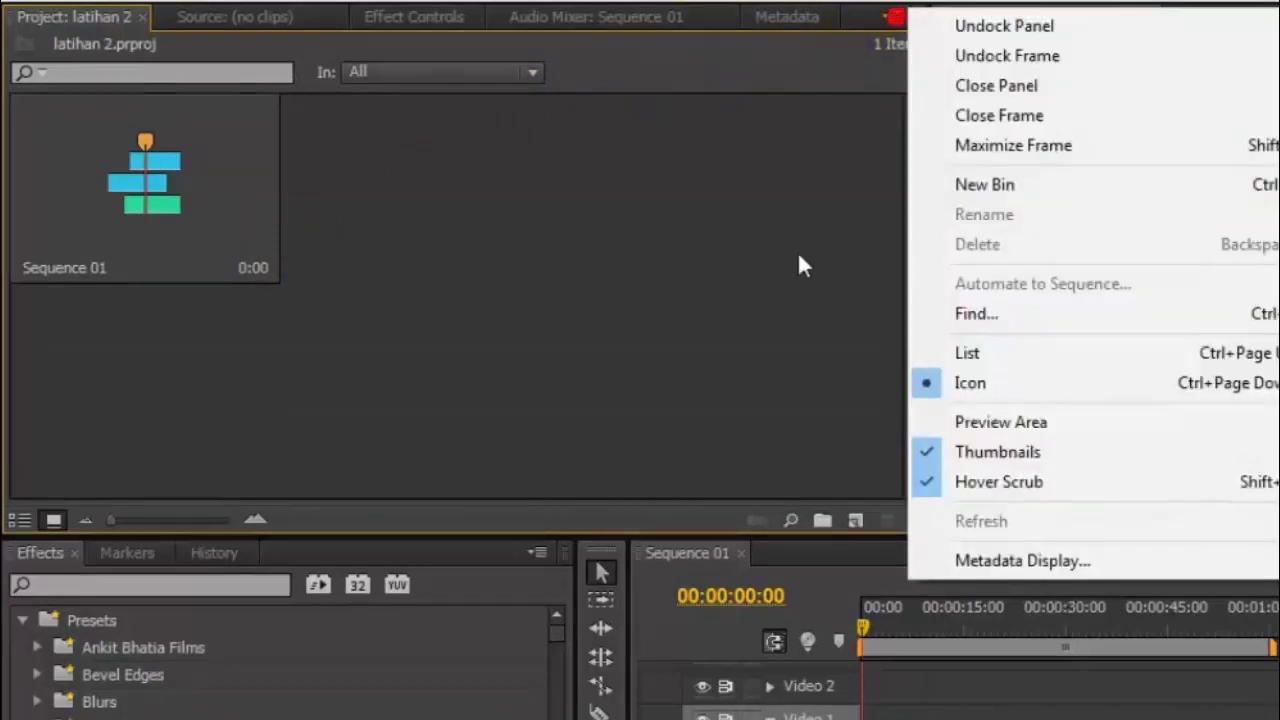
click(981, 352)
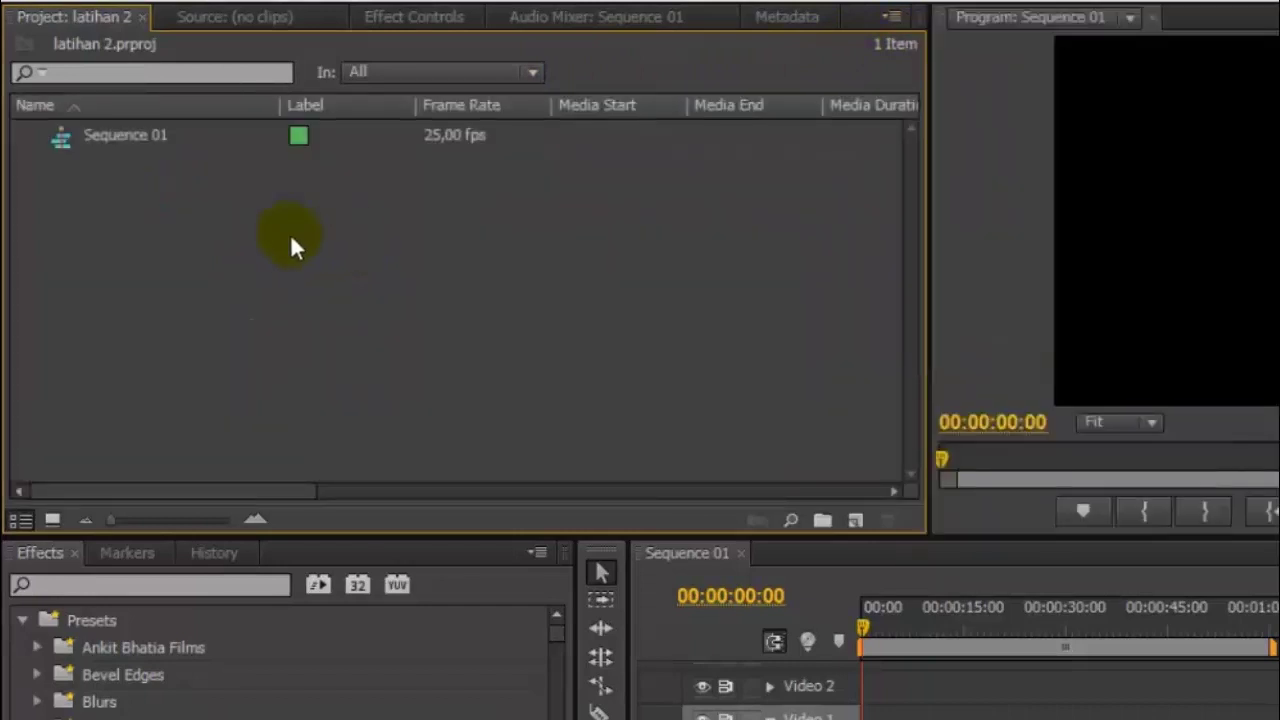
Import the video #1.SILUETART into the project and place it at the start of Video 1 in Sequence 01
right_click(181, 233)
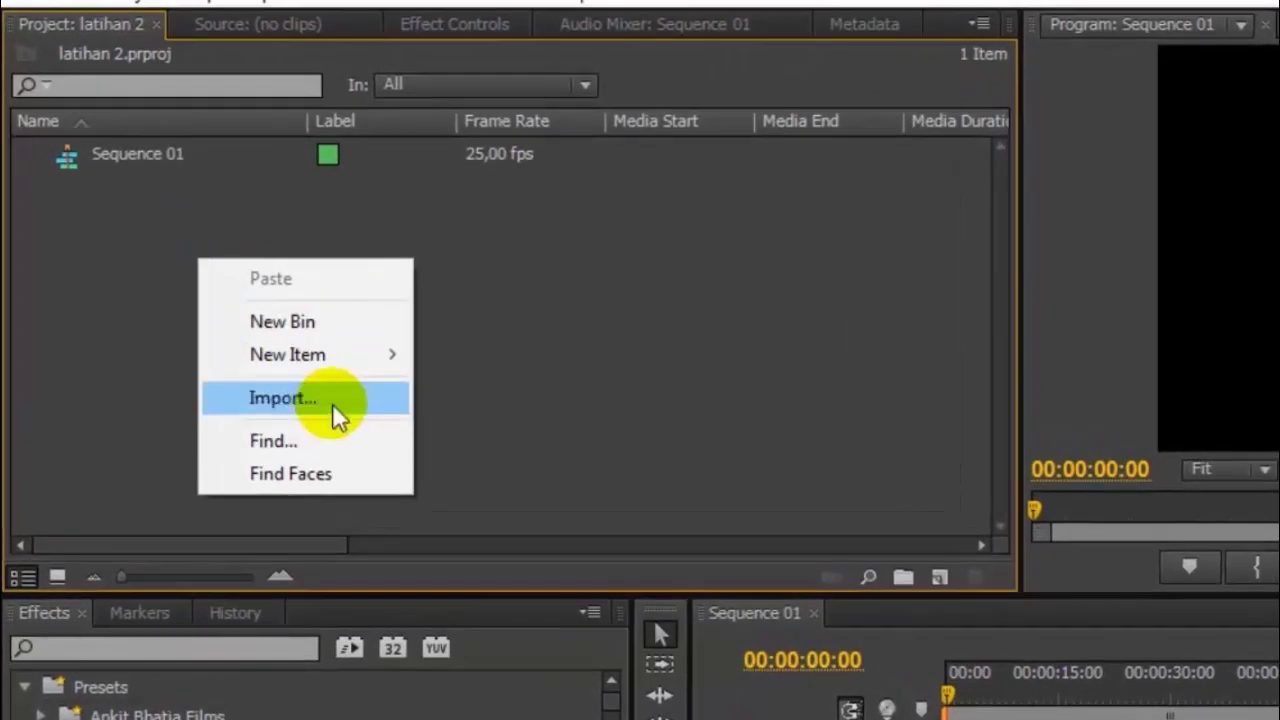
click(332, 403)
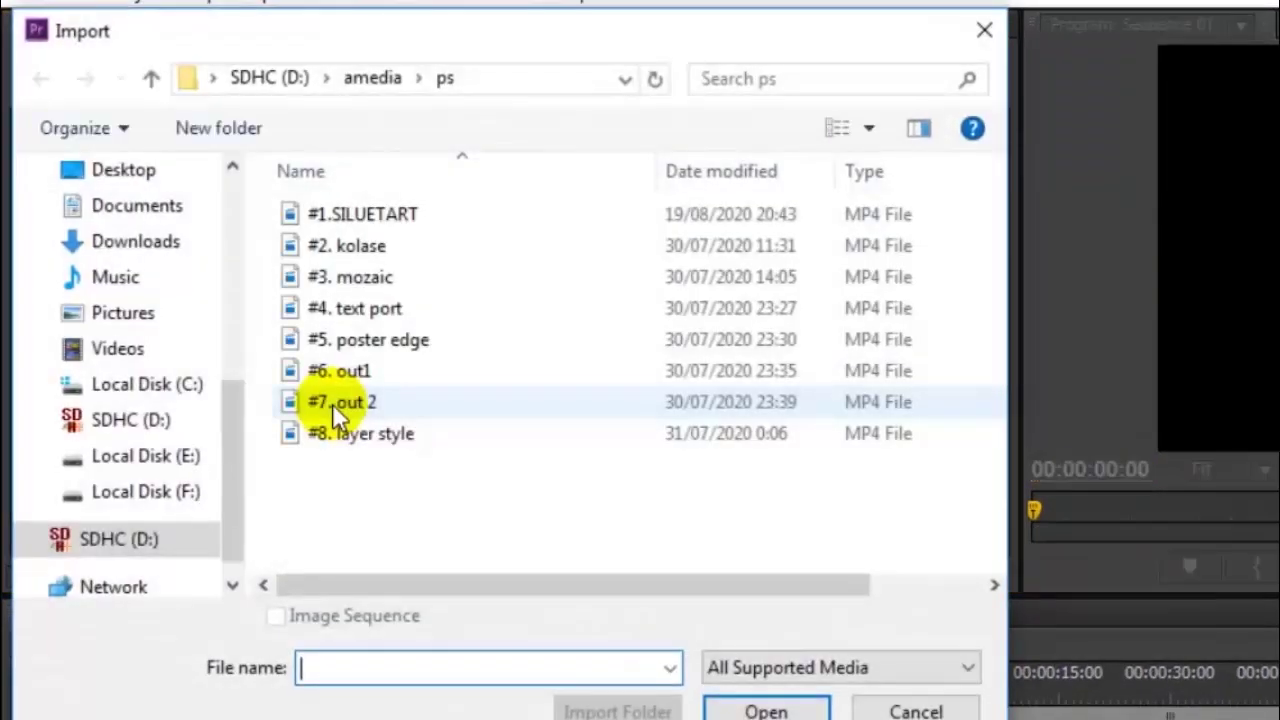
double_click(380, 220)
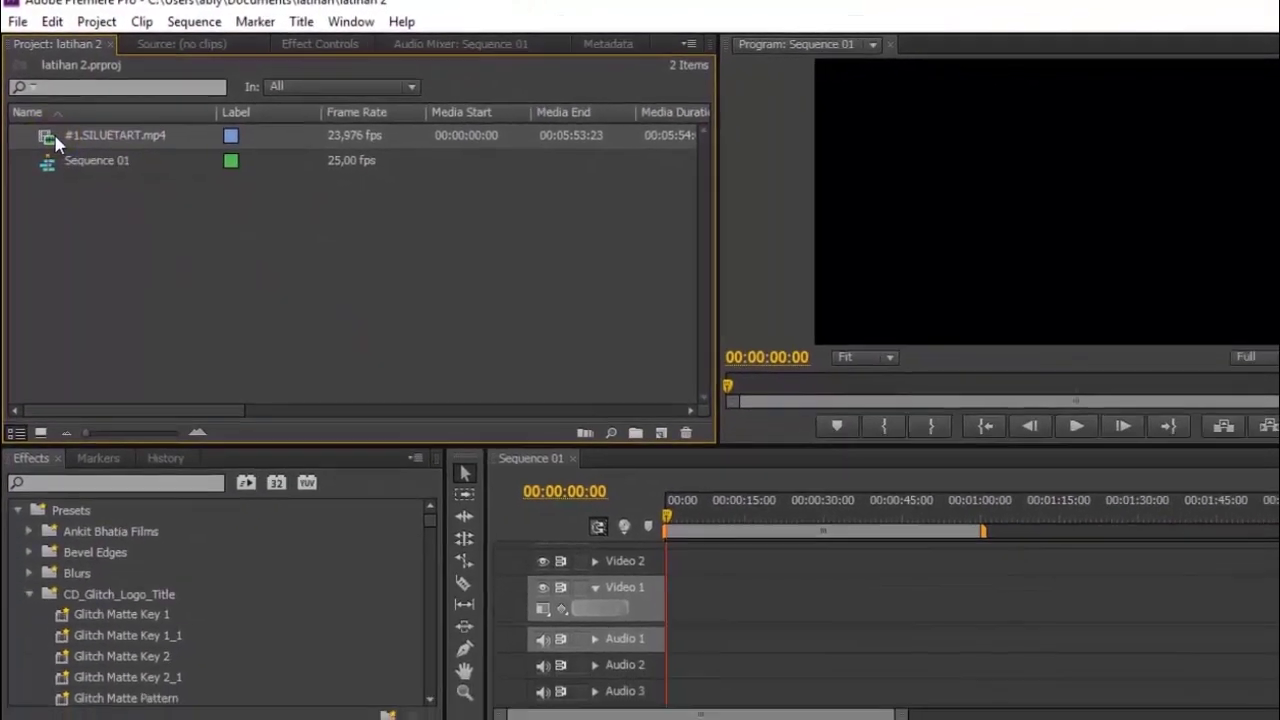
drag(66, 156, 848, 545)
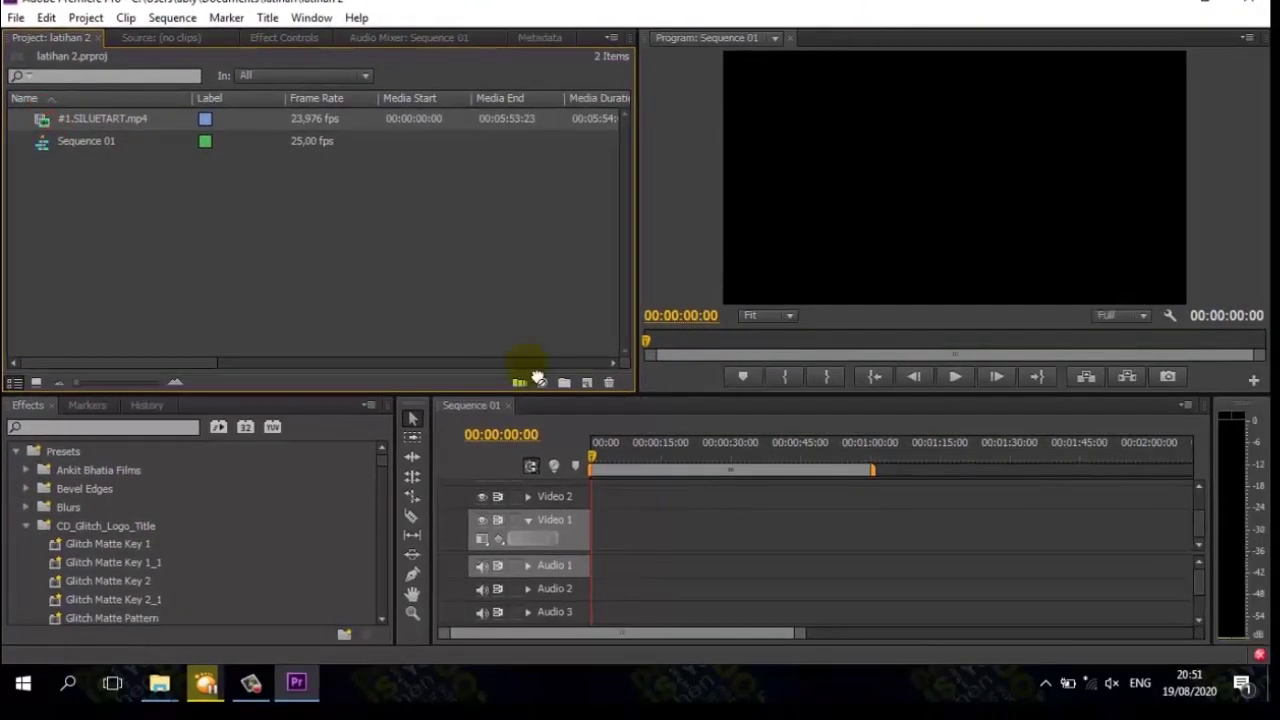
drag(530, 363, 586, 520)
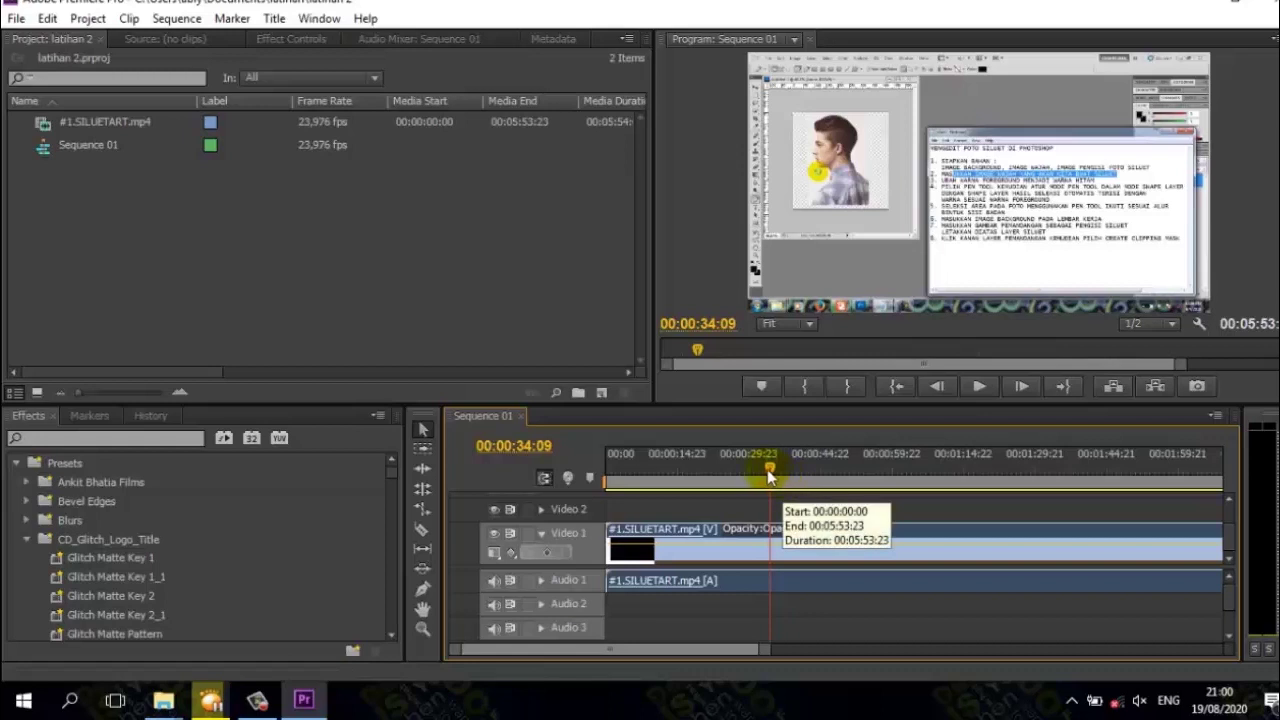
Cut the clip with the Razor tool at 00:00:26:14 and at about 00:00:50 and 00:01:14
drag(767, 469, 732, 469)
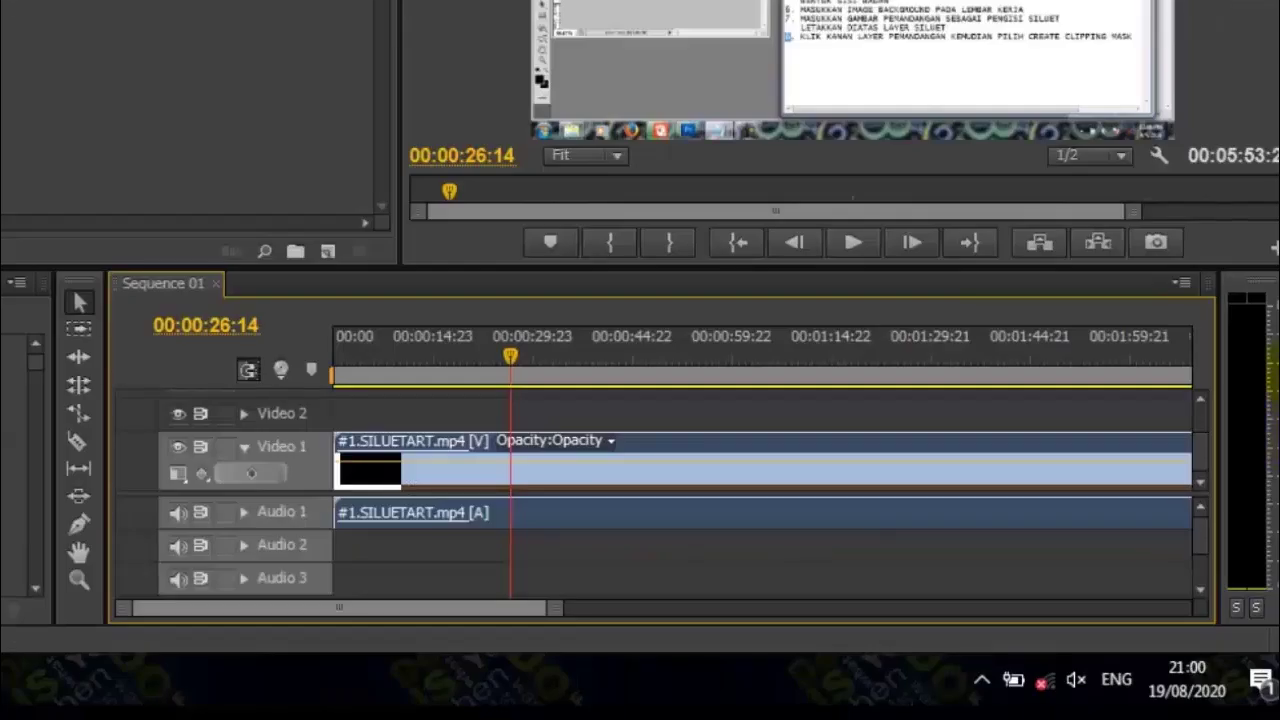
click(78, 445)
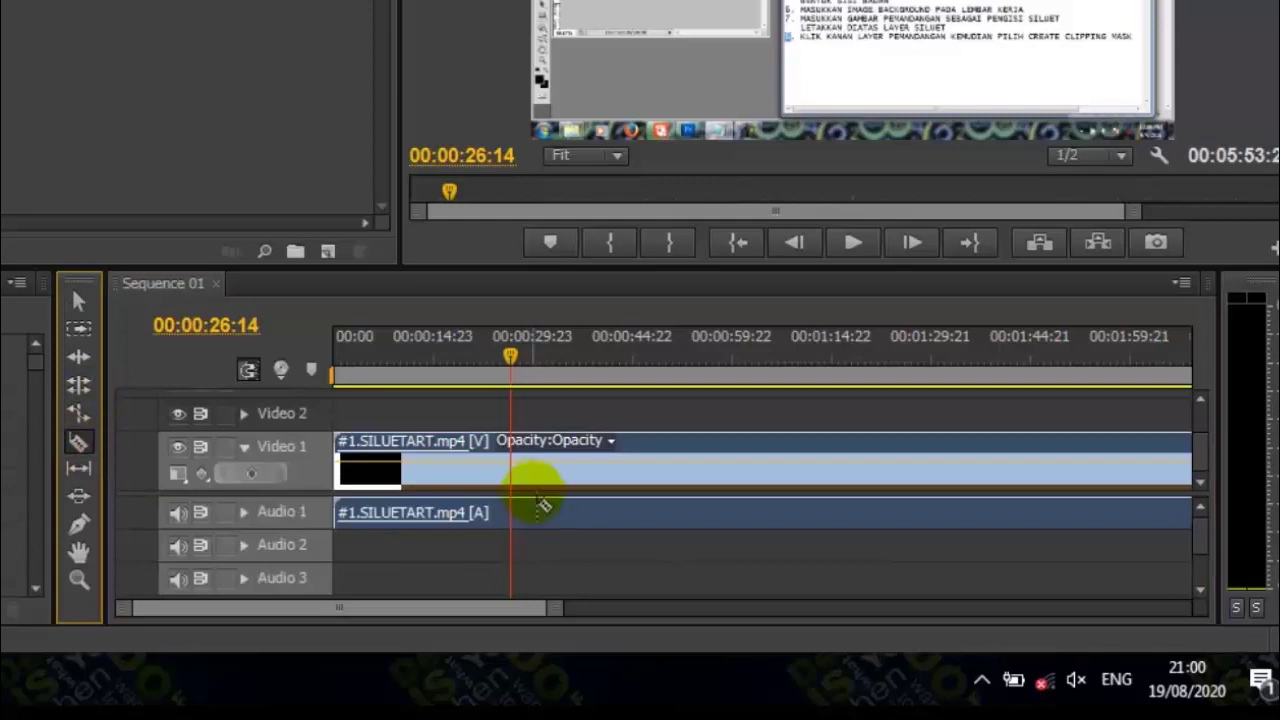
click(514, 468)
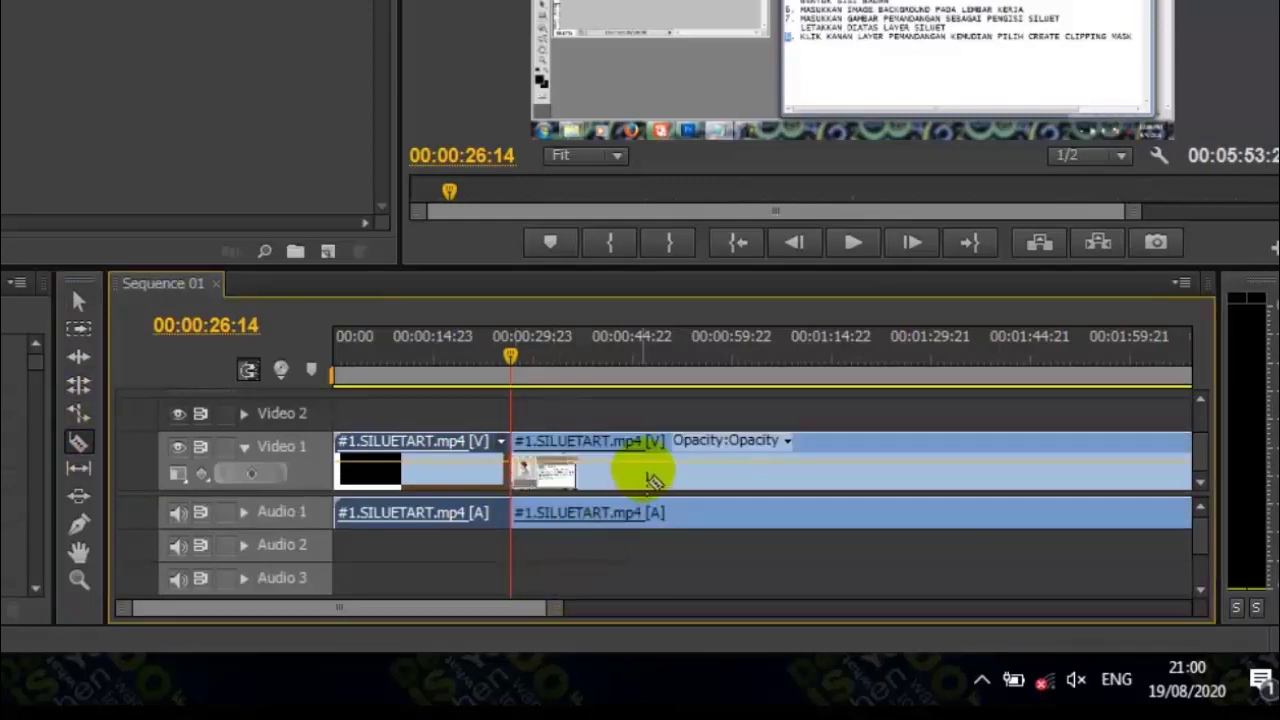
click(669, 462)
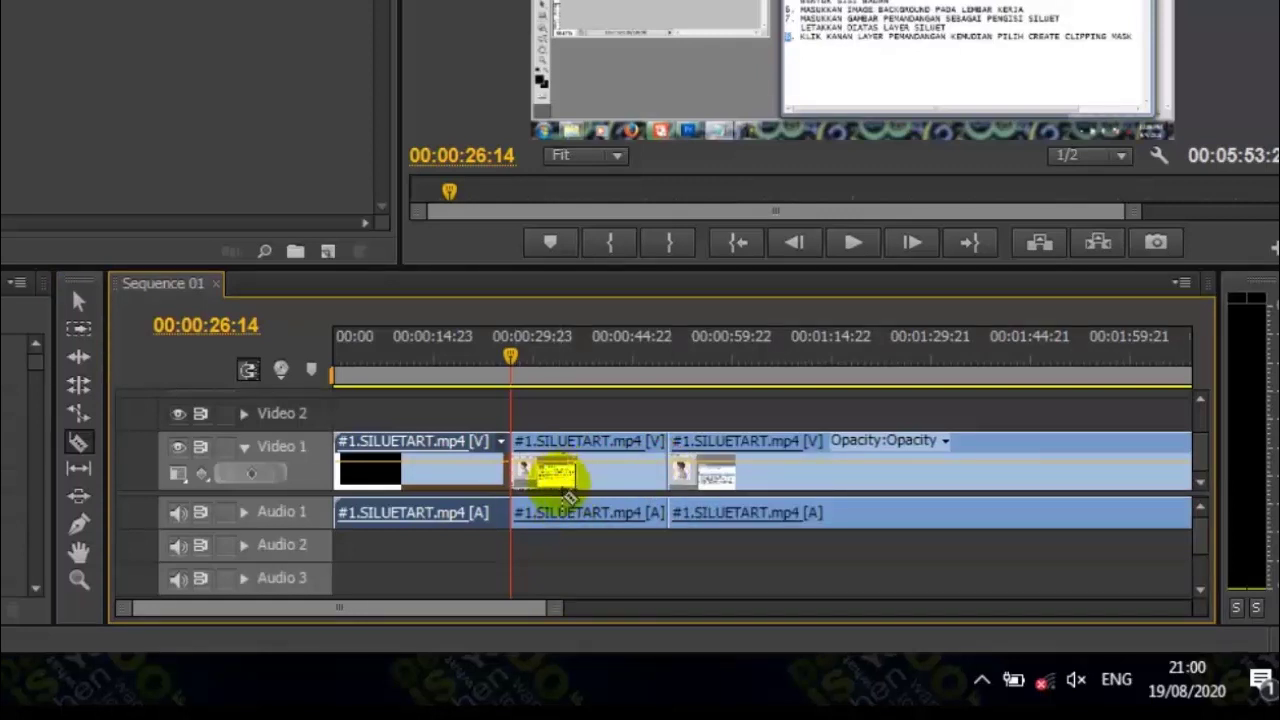
click(829, 470)
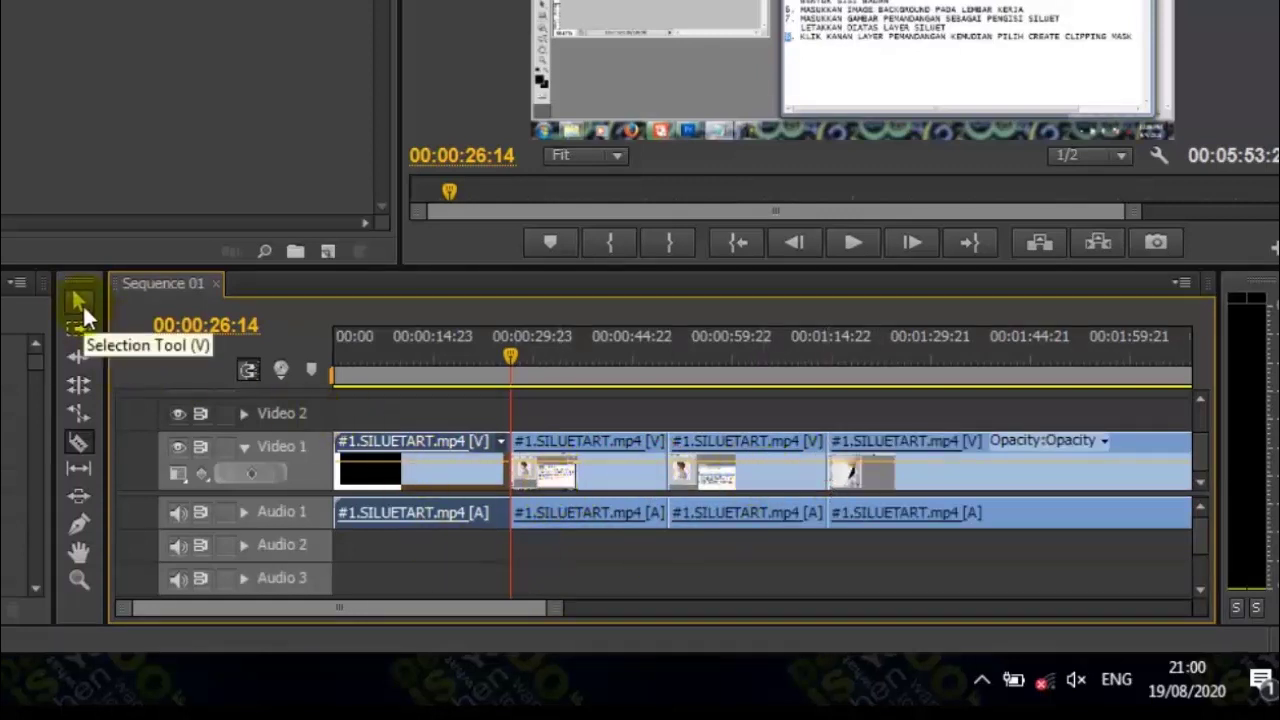
Delete the last segment of the clip, after the cut at about 00:01:14
click(83, 306)
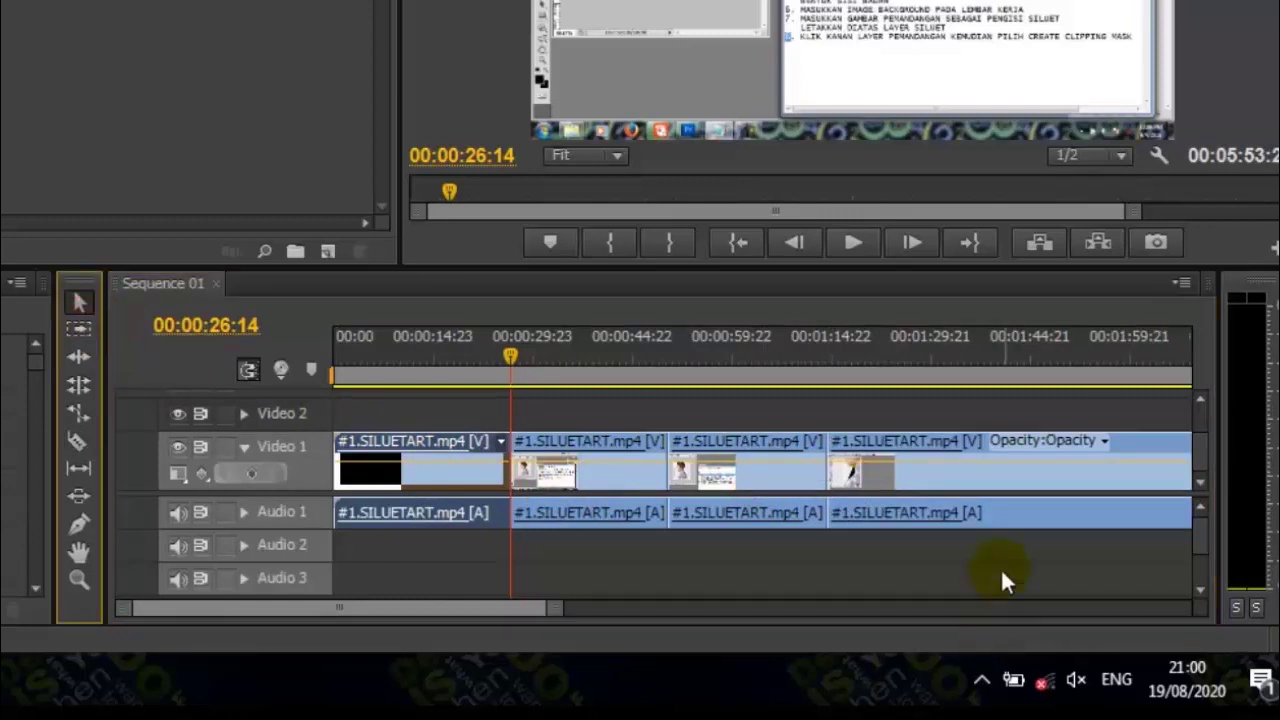
click(943, 476)
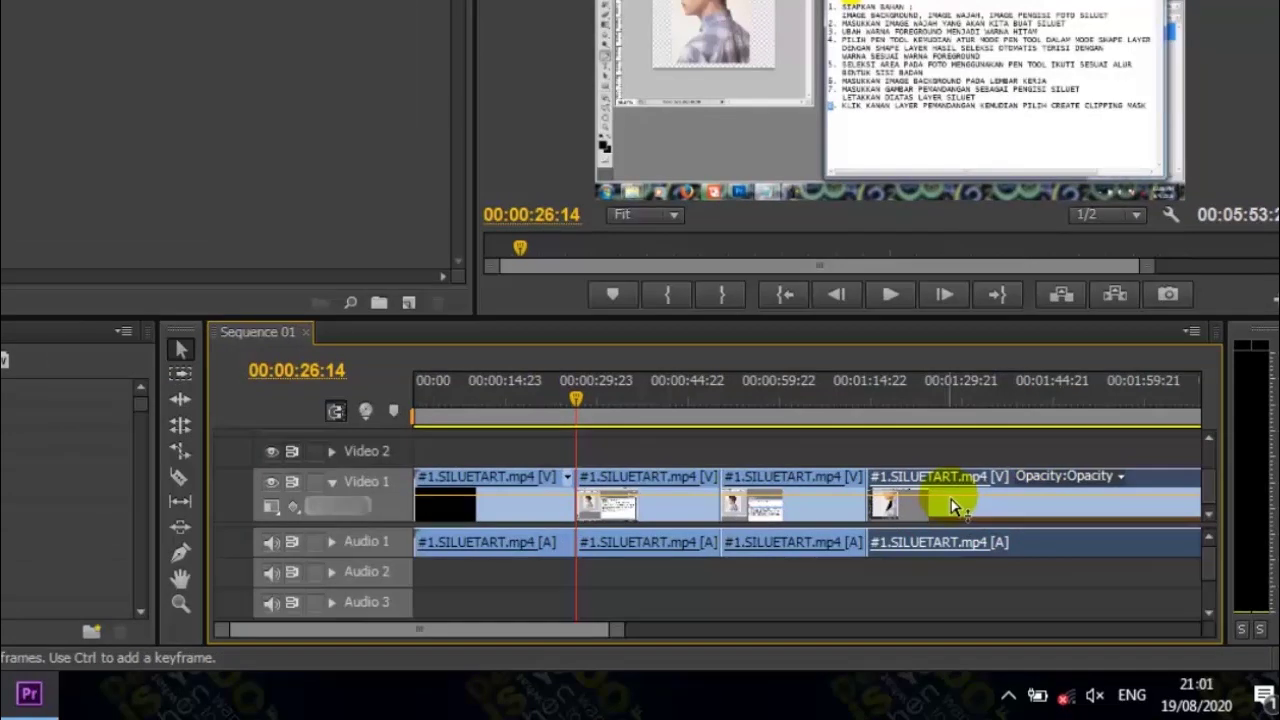
key(Delete)
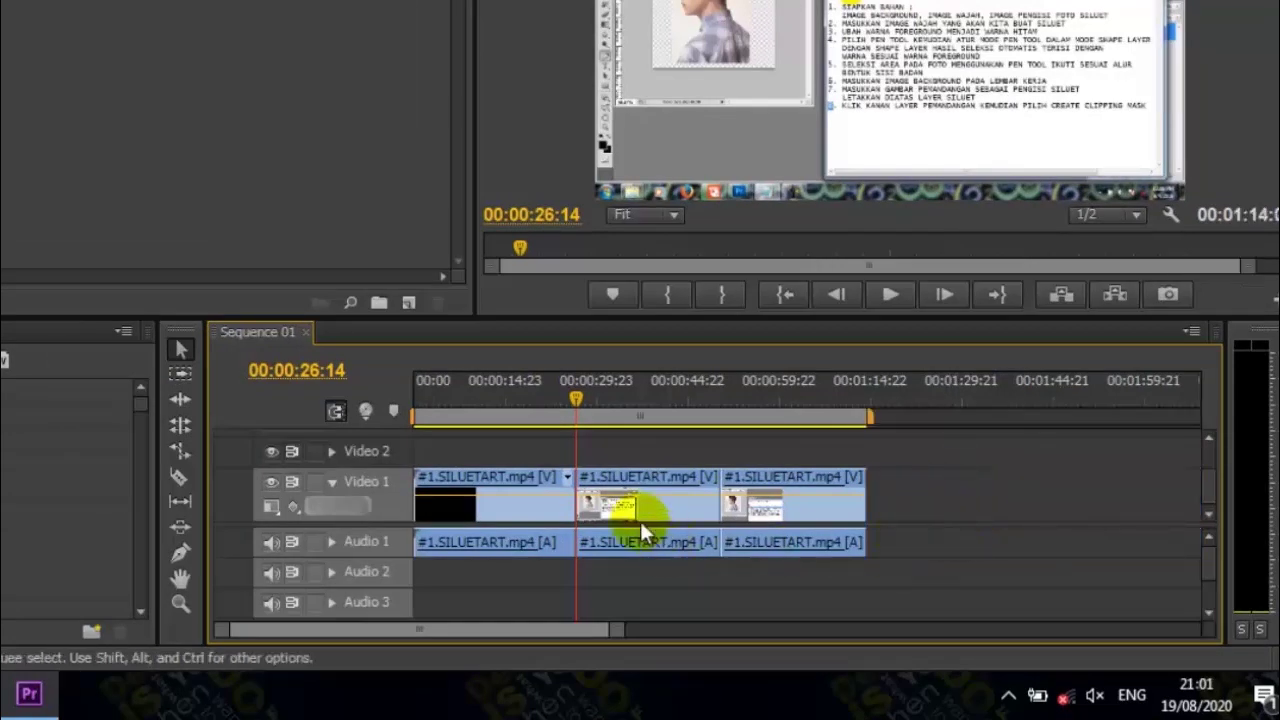
Delete the second segment and trim the remaining later segment to run from about 00:00:56 to 00:01:13
click(181, 346)
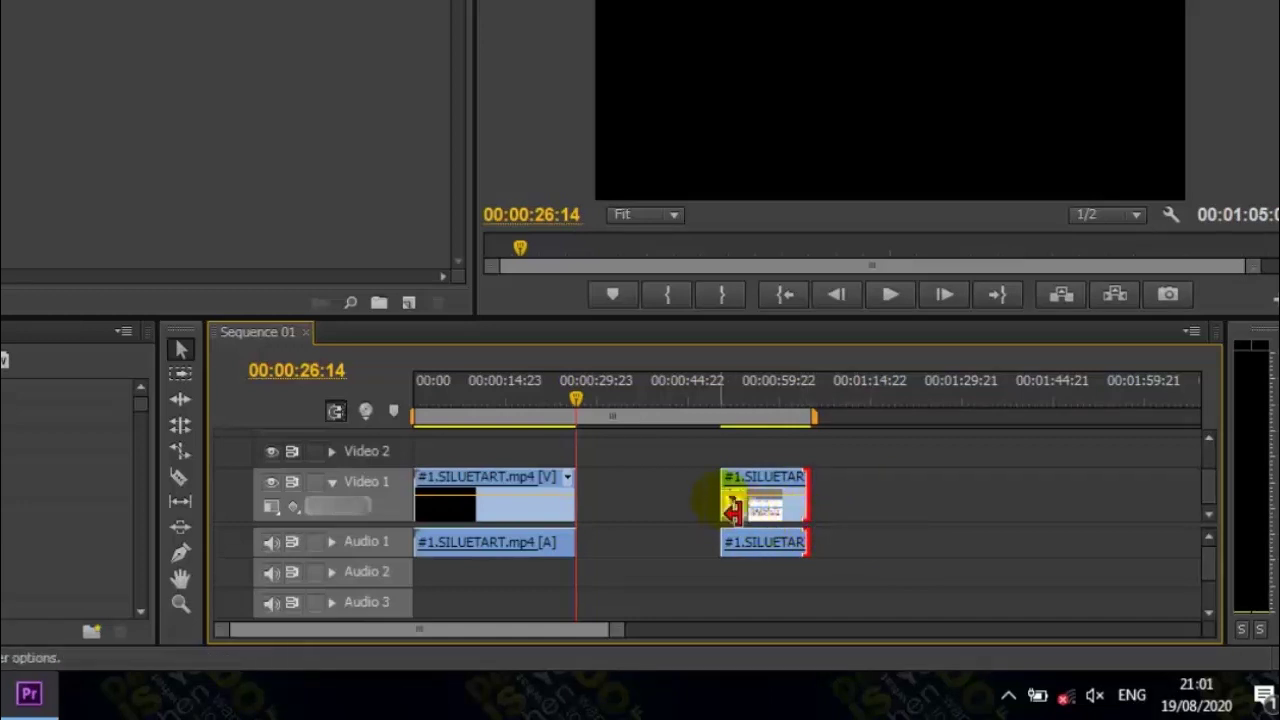
drag(733, 505, 761, 520)
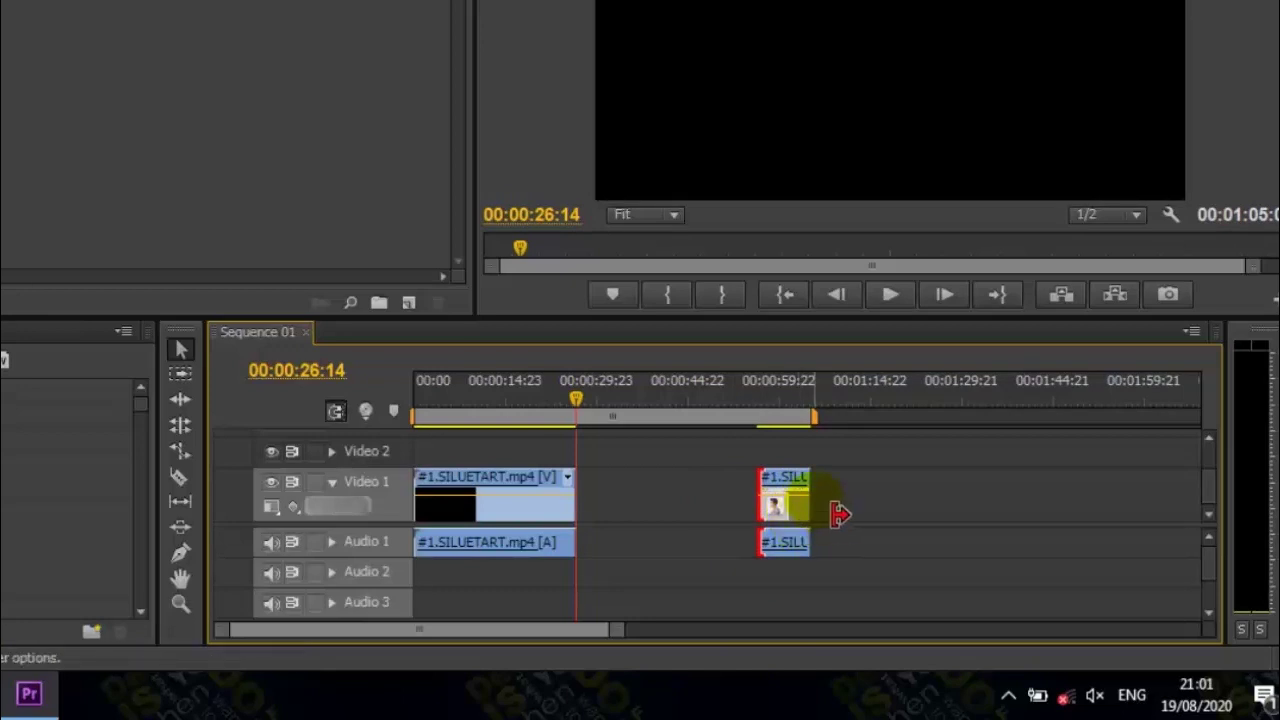
drag(812, 513, 862, 514)
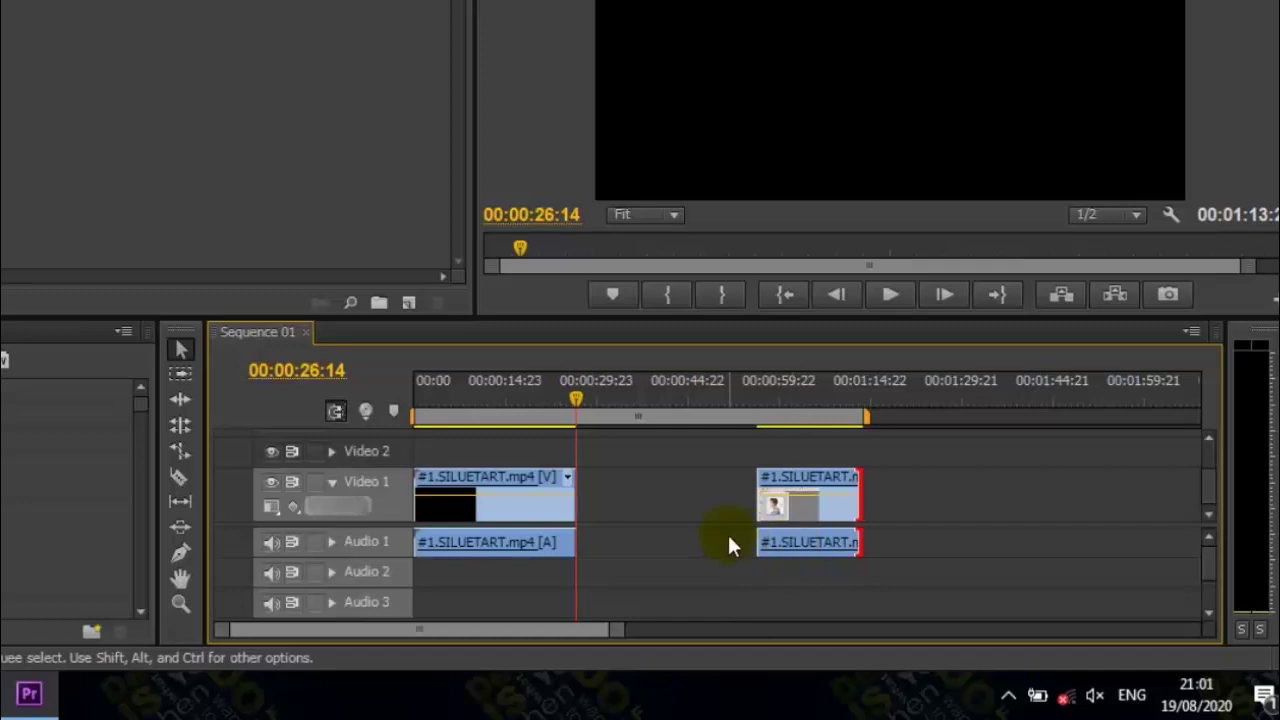
Ripple delete the gap between the two remaining segments
right_click(666, 501)
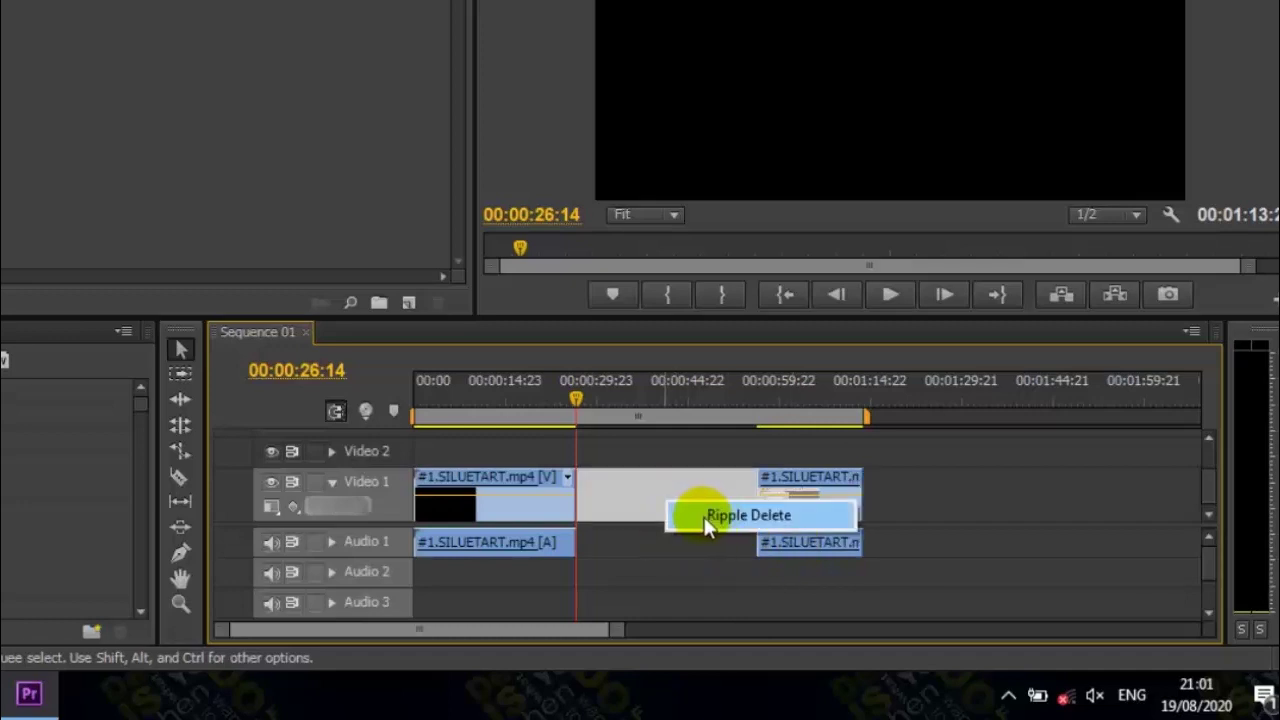
click(706, 516)
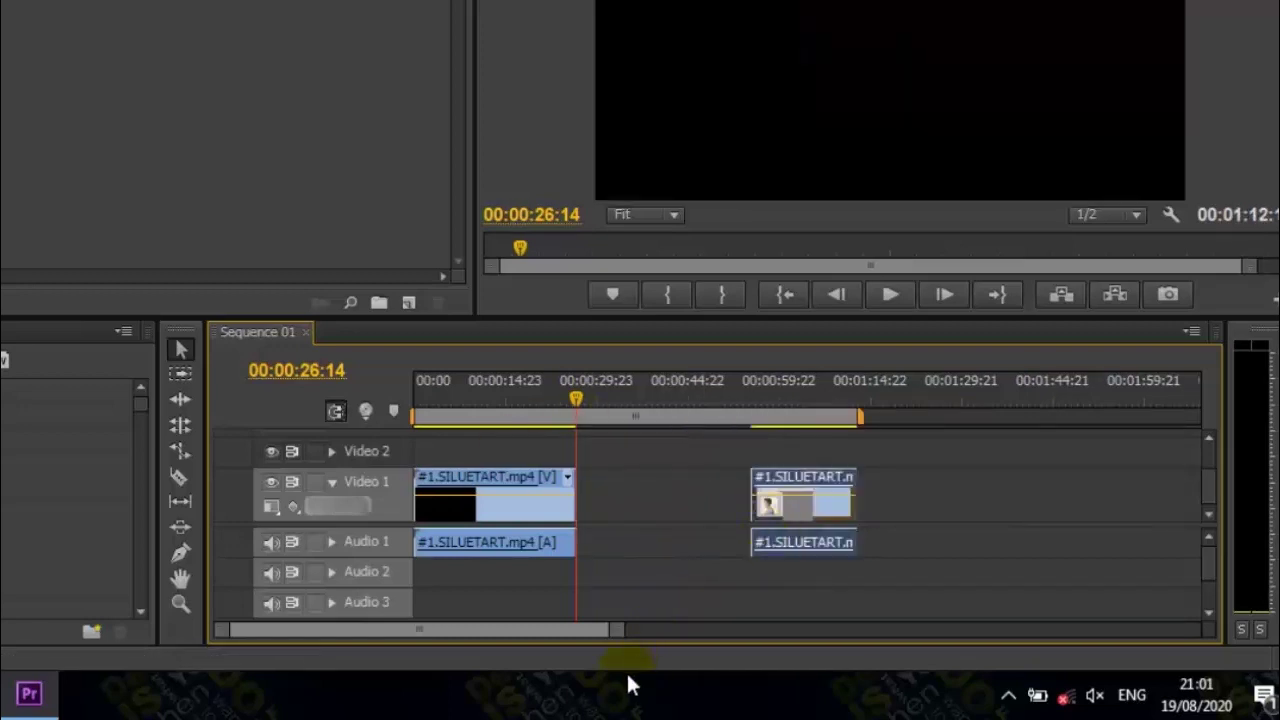
Unlink the video and audio of the second remaining segment and select each part separately
click(778, 518)
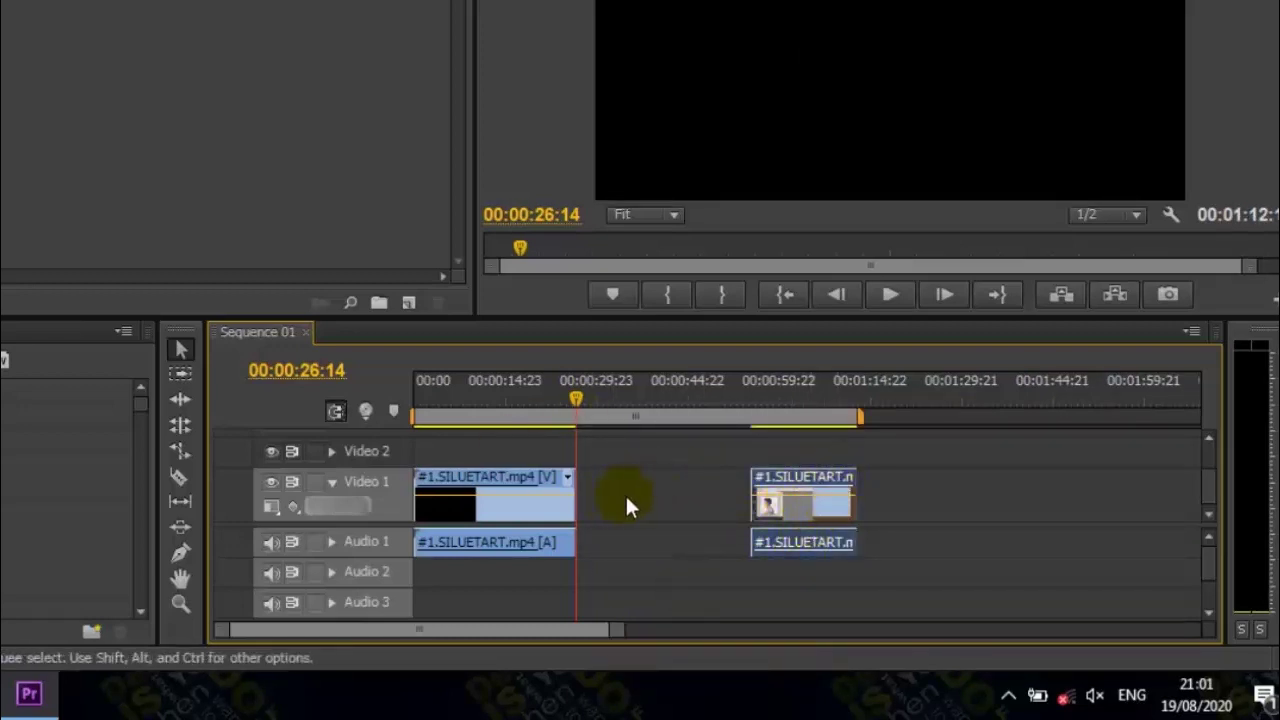
click(821, 472)
right_click(828, 492)
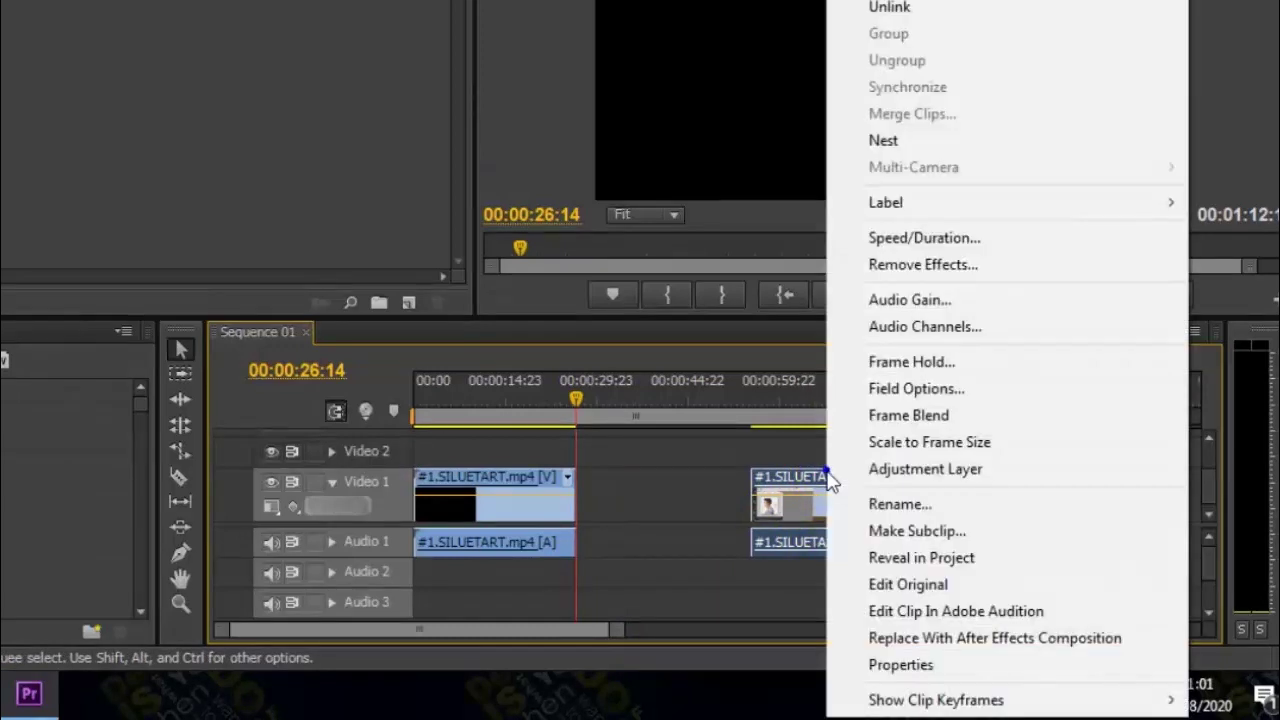
click(887, 8)
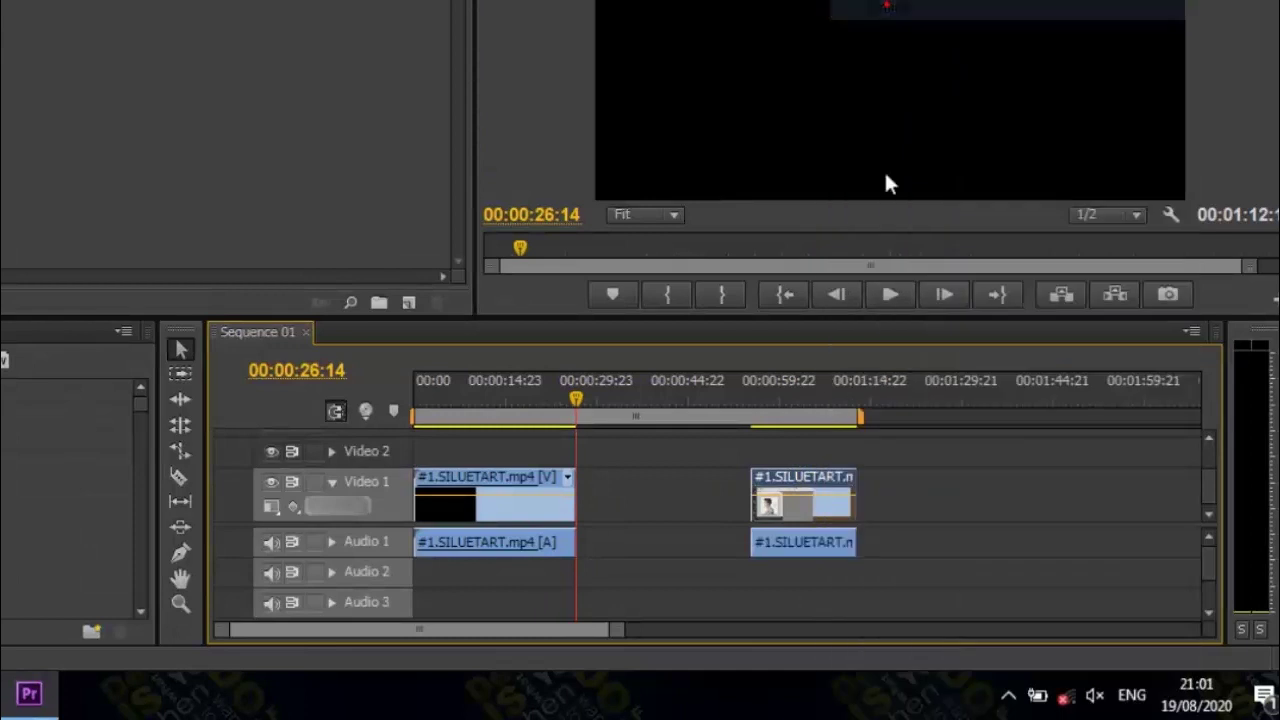
click(929, 483)
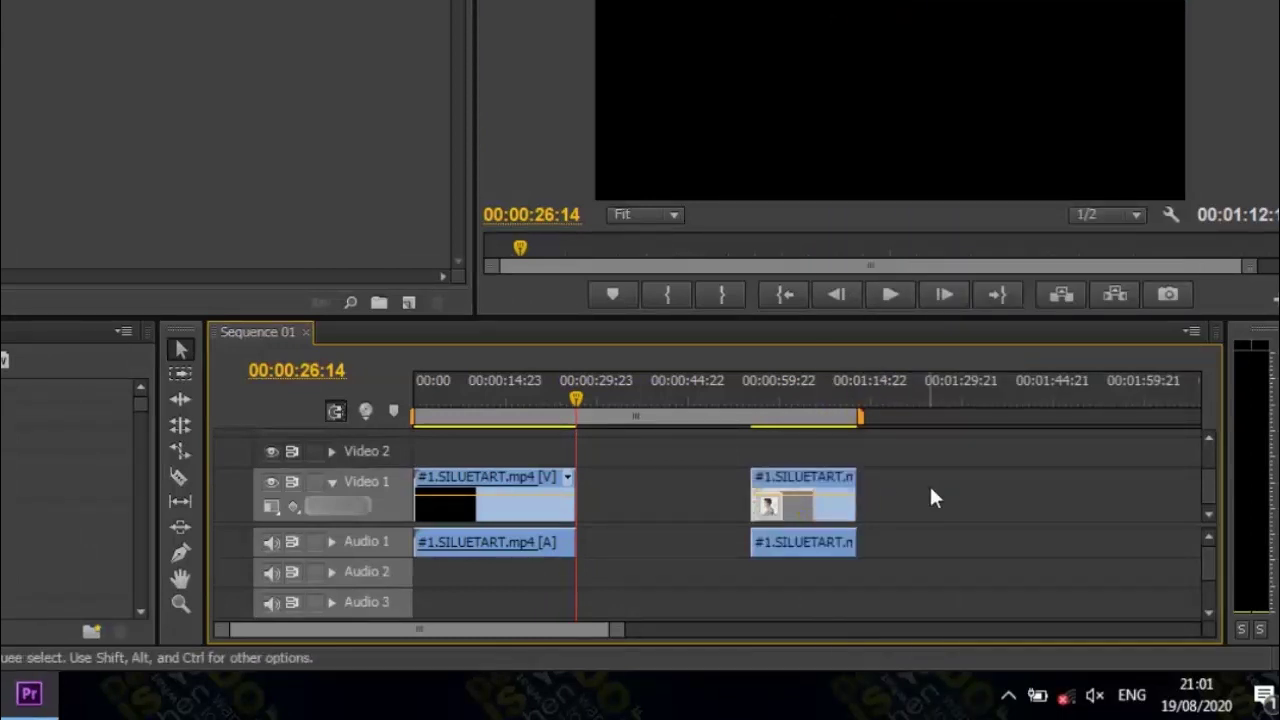
click(815, 542)
click(814, 483)
click(805, 537)
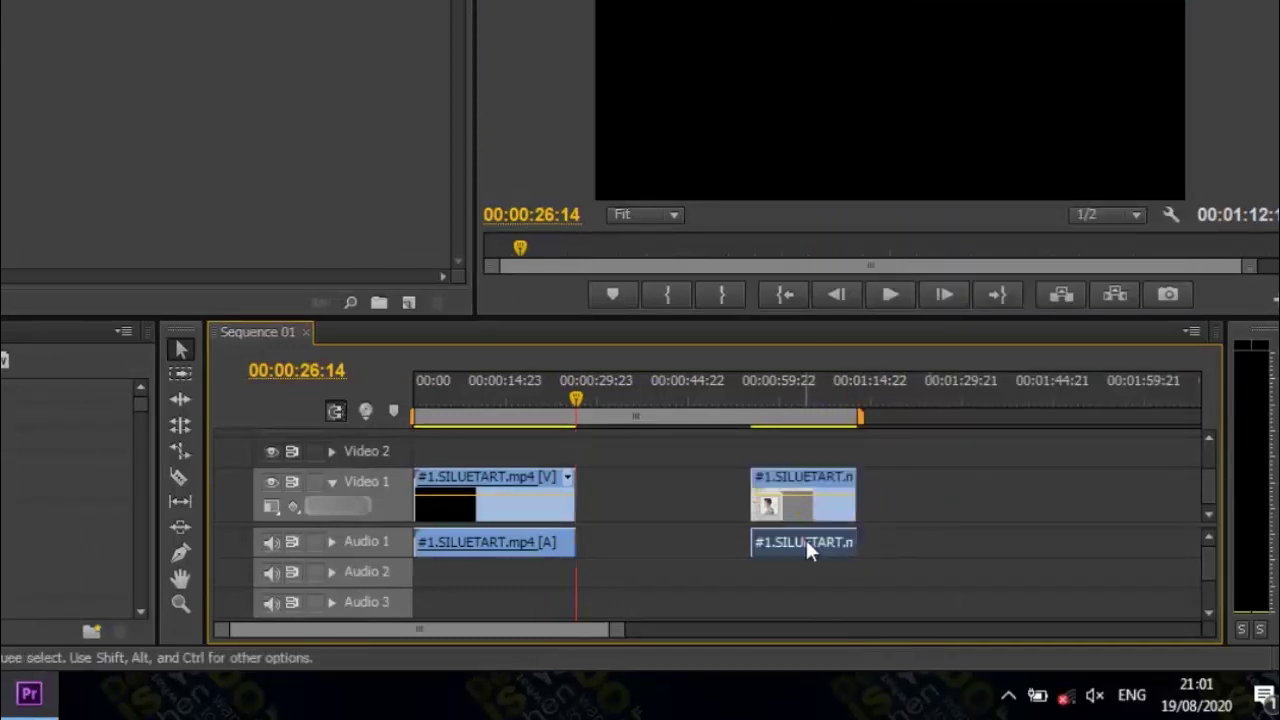
Move the unlinked audio to about 00:01:21 and butt its video against the first segment at 00:00:26:14
drag(792, 548, 953, 543)
click(807, 488)
click(966, 538)
click(807, 506)
click(983, 544)
drag(821, 481, 714, 517)
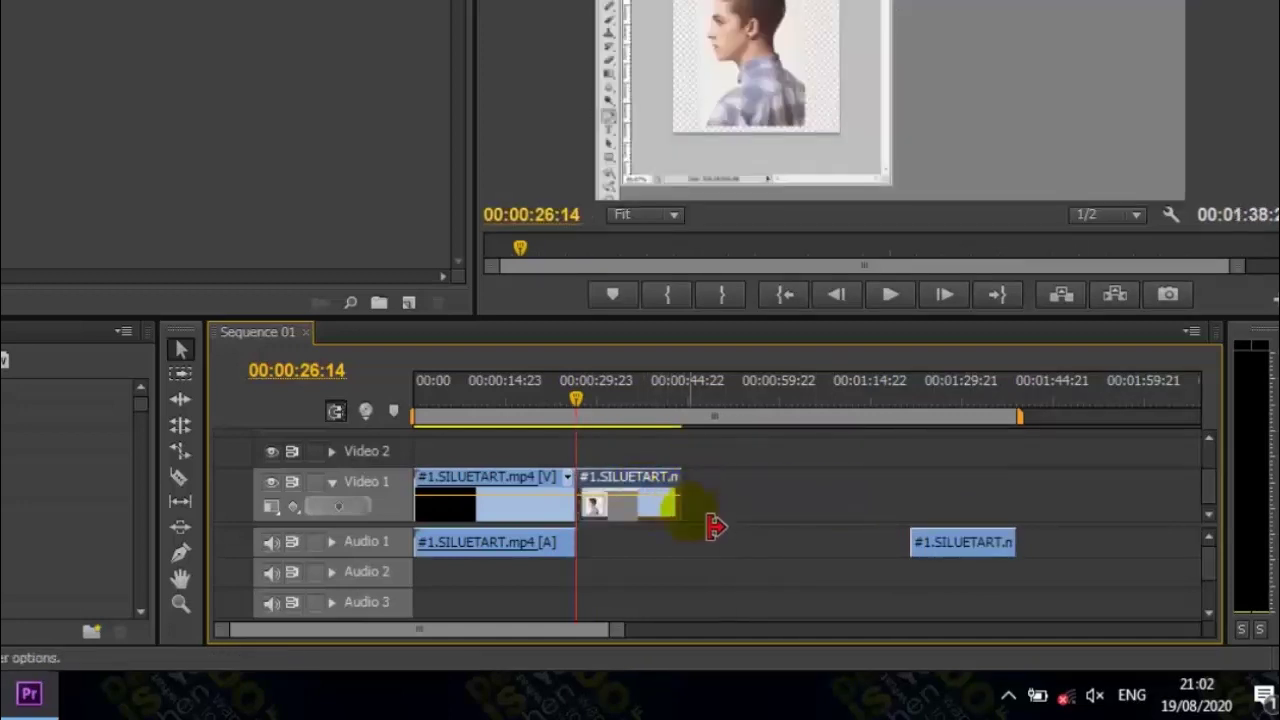
Delete the unlinked audio segment at about 00:01:21 from Audio 1
click(995, 540)
key(Delete)
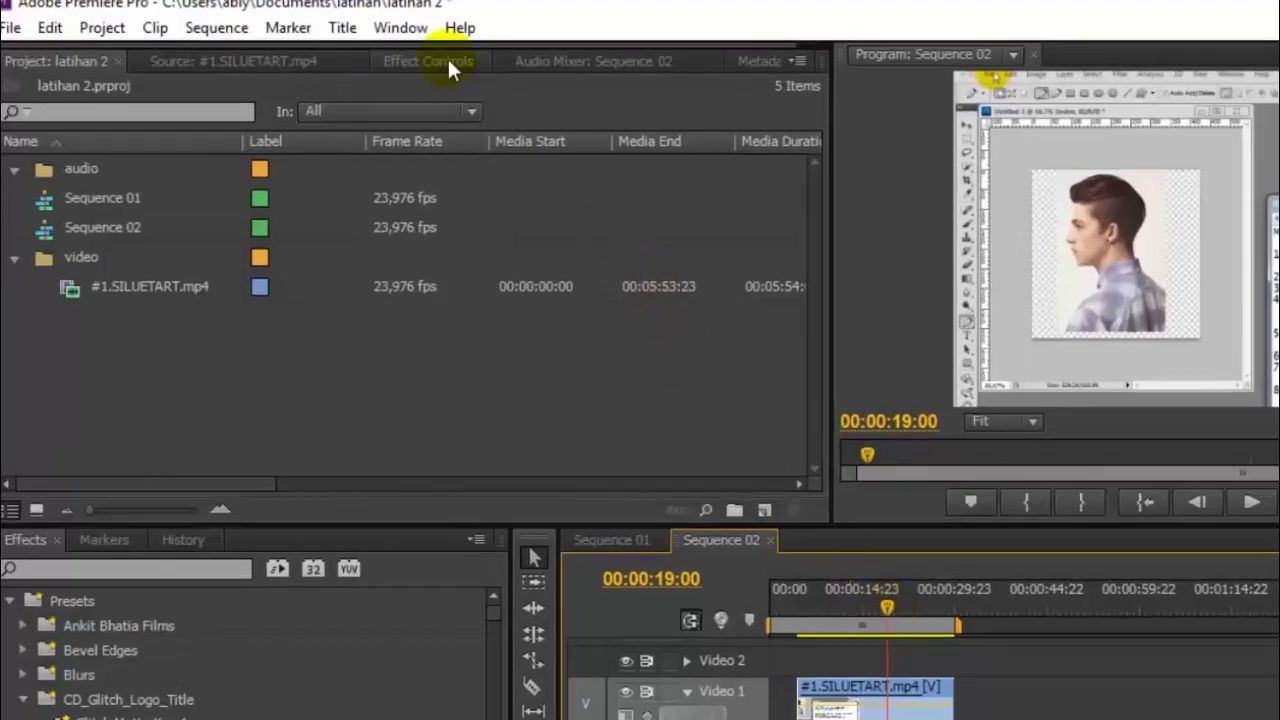
Select the #1.SILUETART.mp4 clip in Sequence 02 and show its Motion properties in Effect Controls
click(899, 710)
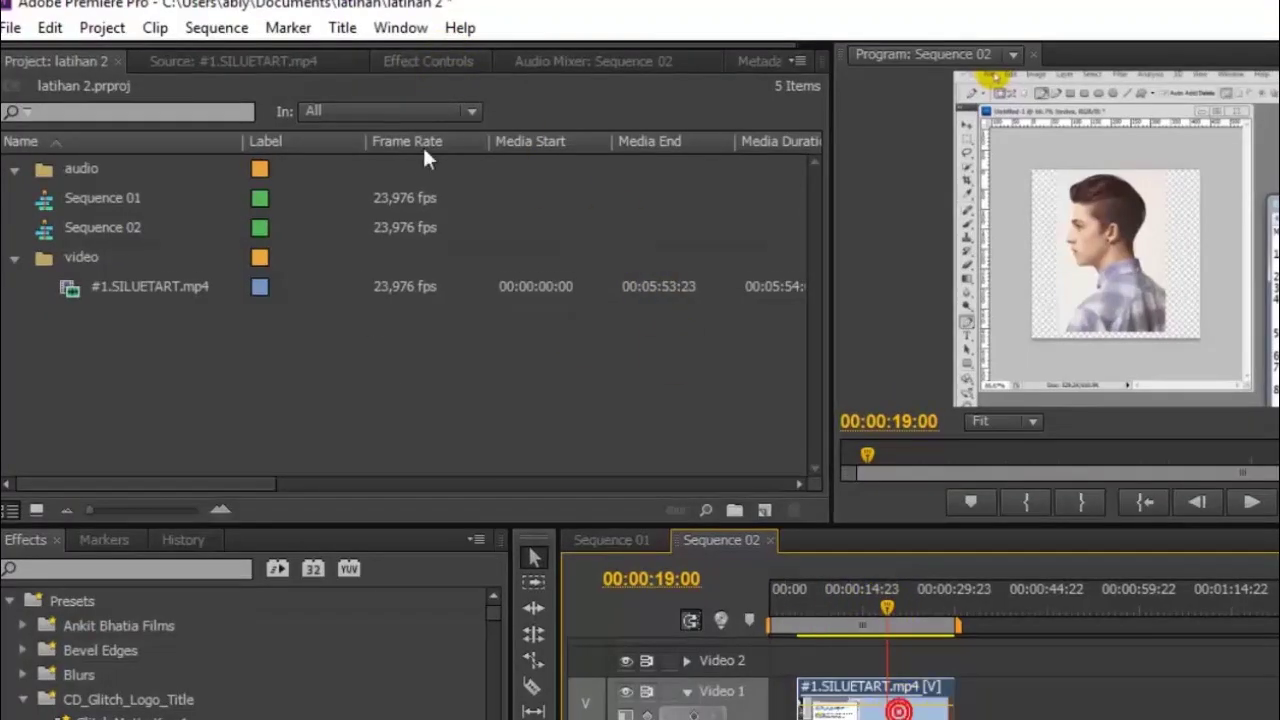
click(435, 65)
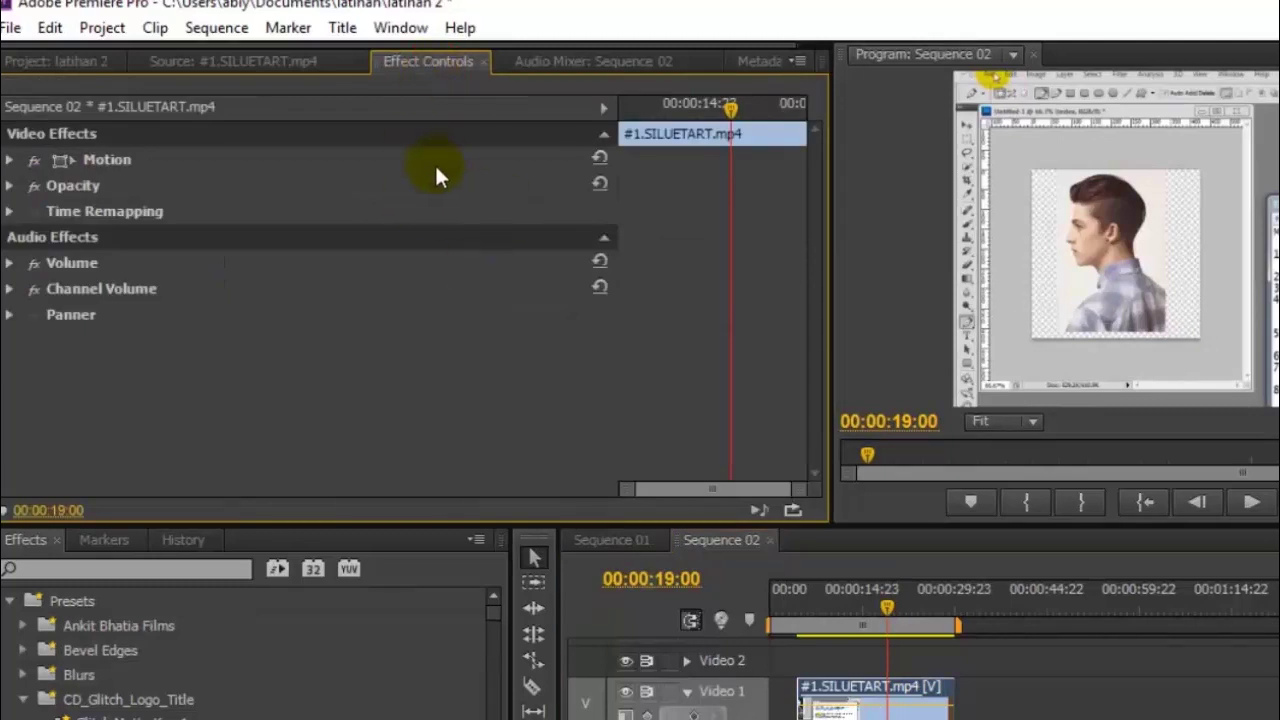
click(10, 161)
click(868, 706)
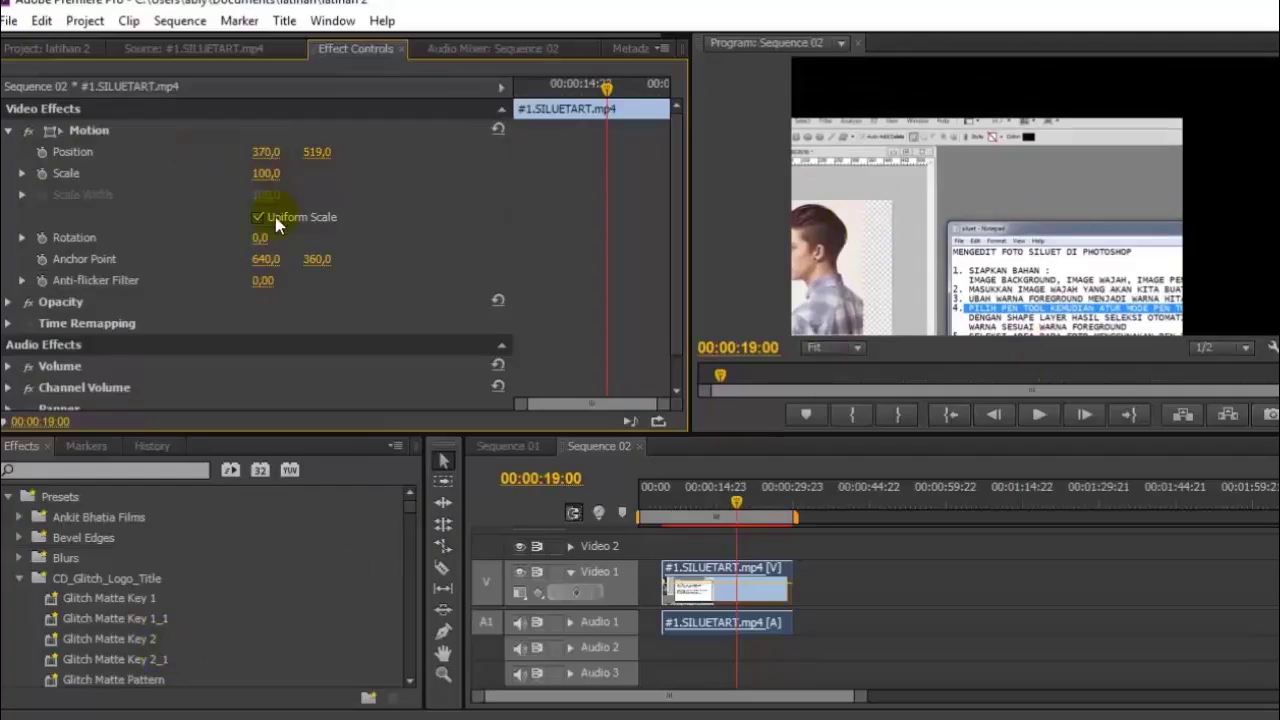
Undo the clip's position changes and set its uniform scale to 171
key(ctrl+z)
key(ctrl+z)
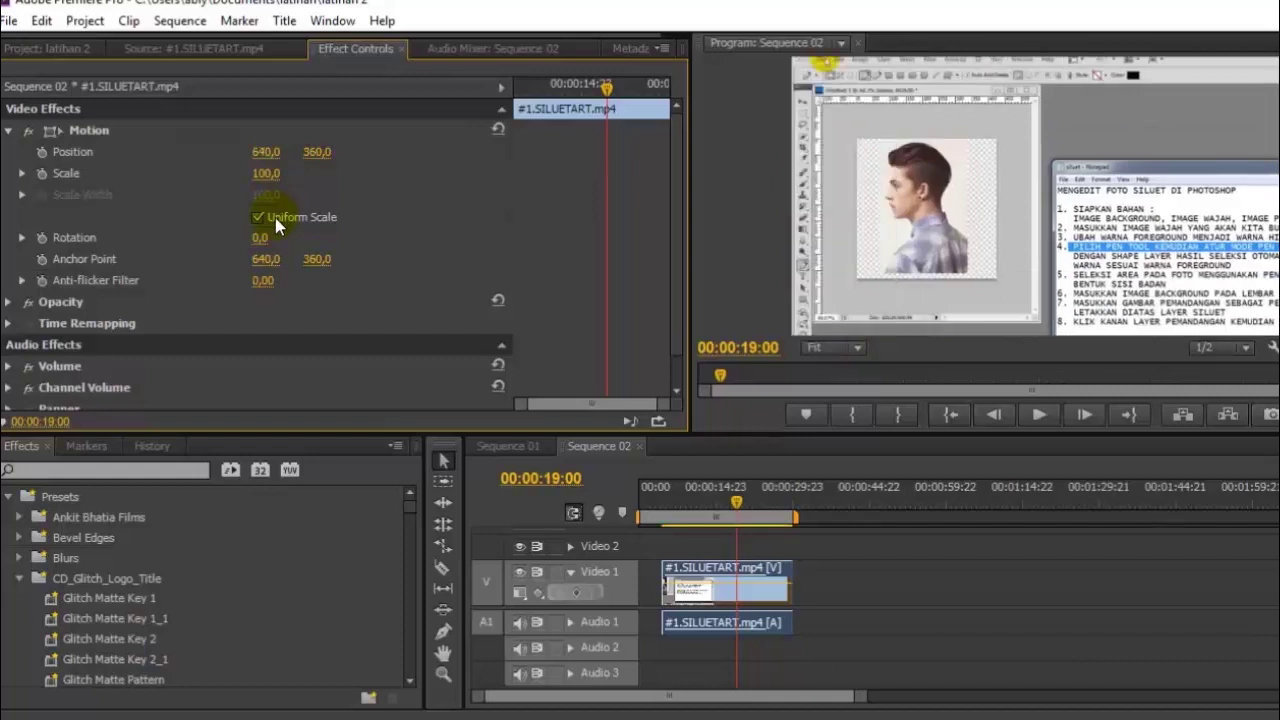
mouse_move(265, 173)
mouse_down()
mouse_move(223, 173)
mouse_move(288, 175)
mouse_up()
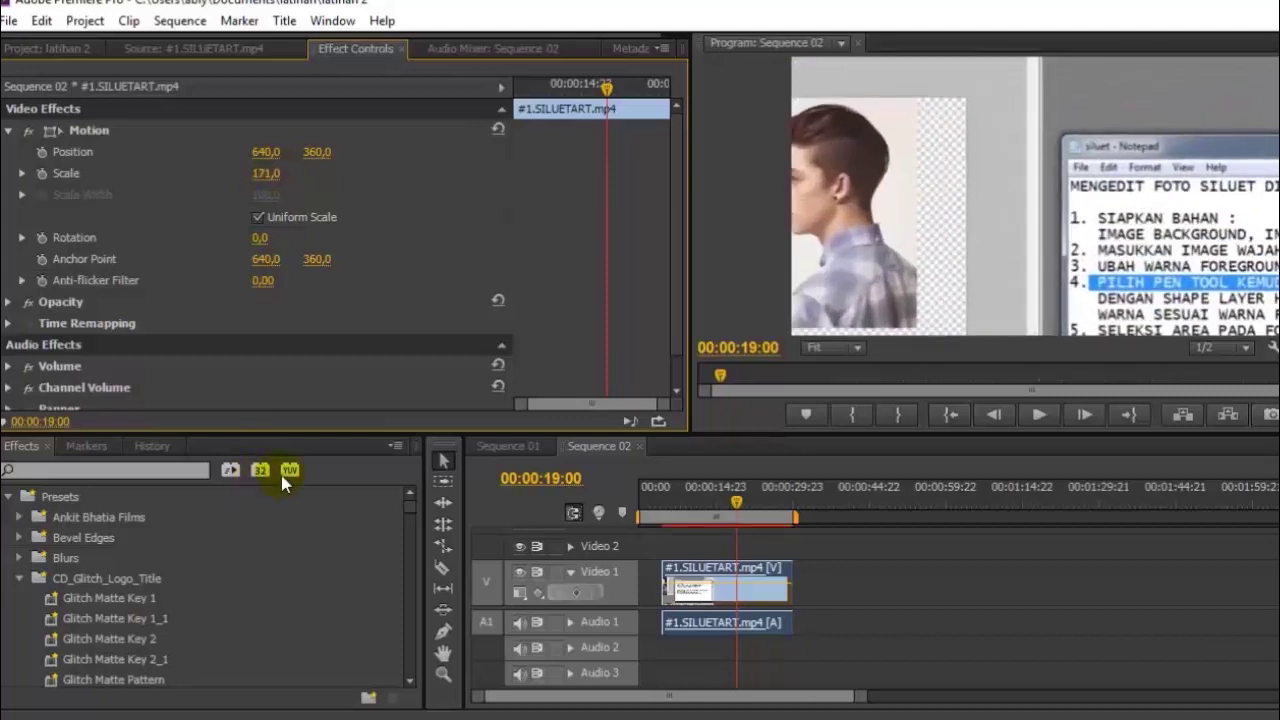
Turn off Uniform Scale and set the clip's scale height to 54 and scale width to 257
click(258, 217)
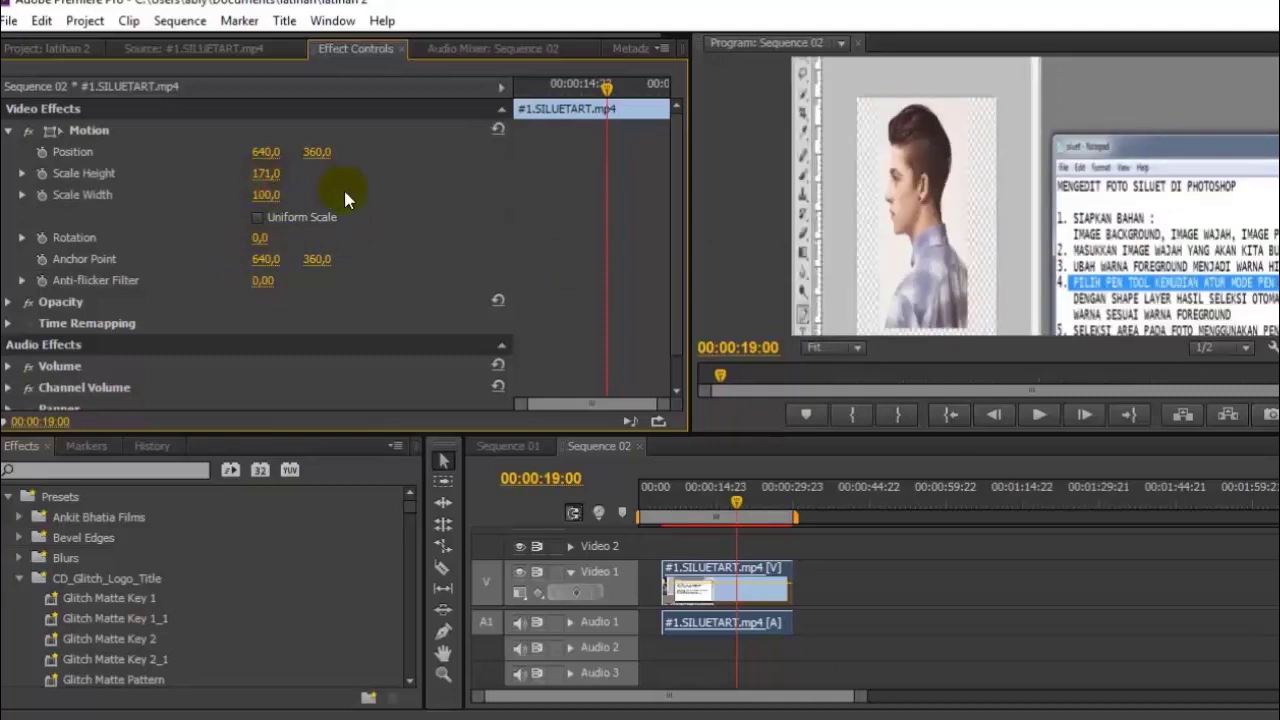
drag(266, 173, 158, 173)
drag(271, 196, 428, 196)
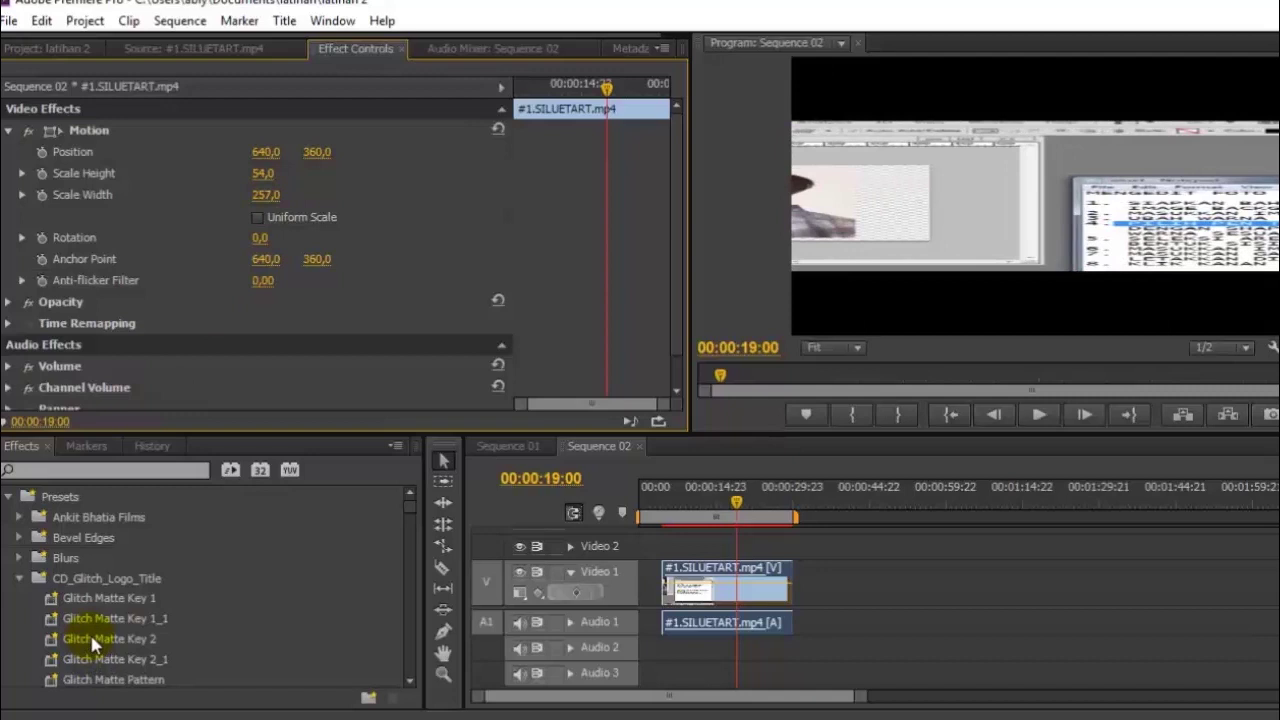
Turn Uniform Scale back on and set the clip's scale to 101
click(291, 217)
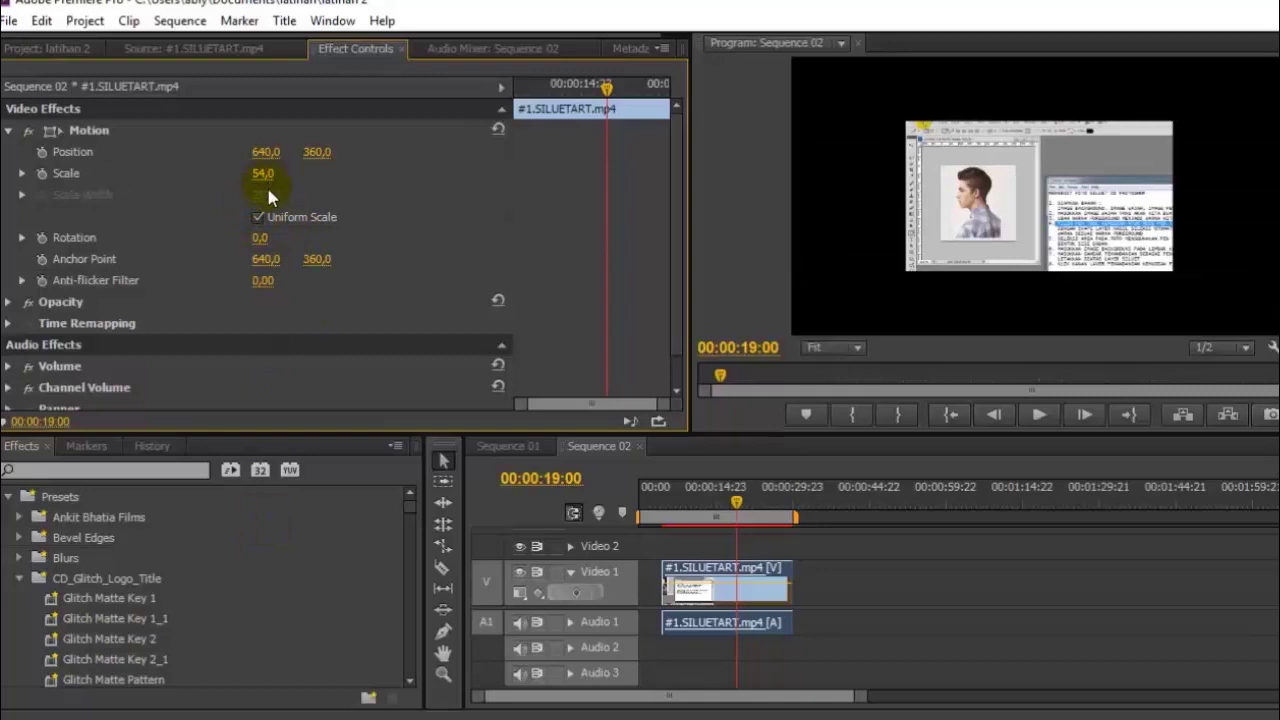
drag(268, 198, 279, 328)
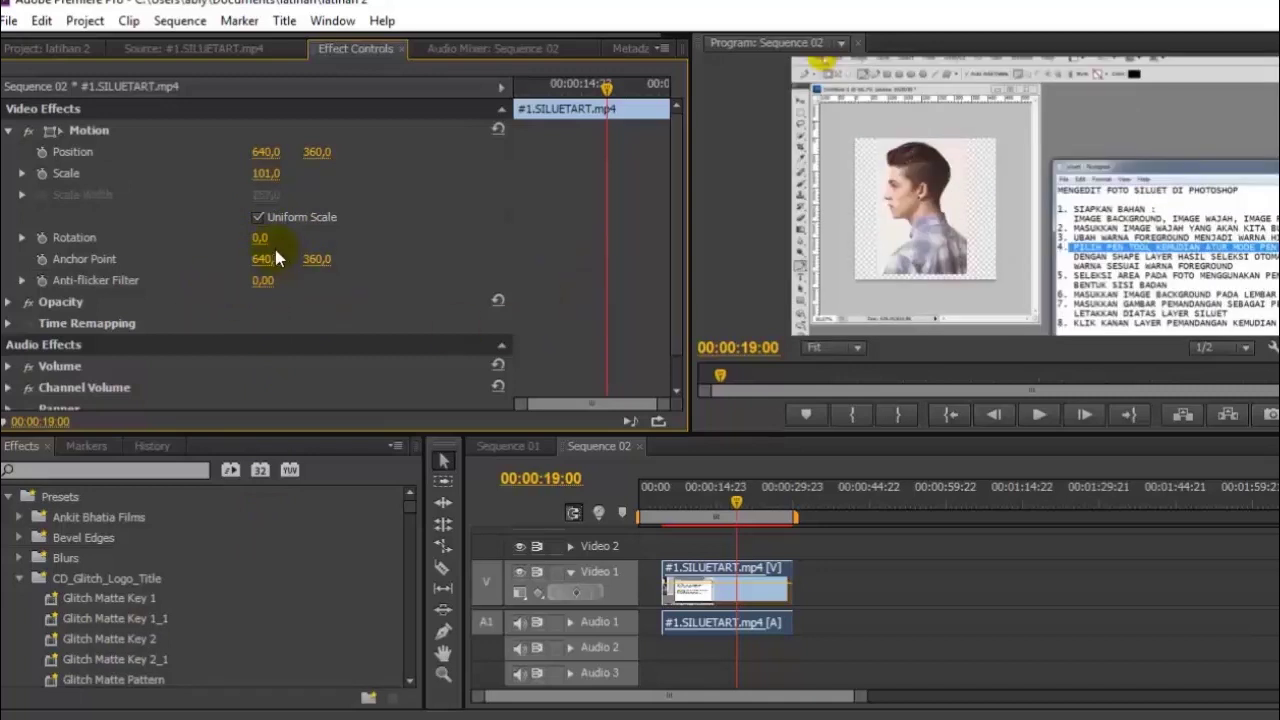
Try rotating the clip to 1x27,0° and undo the rotation
drag(260, 238, 293, 242)
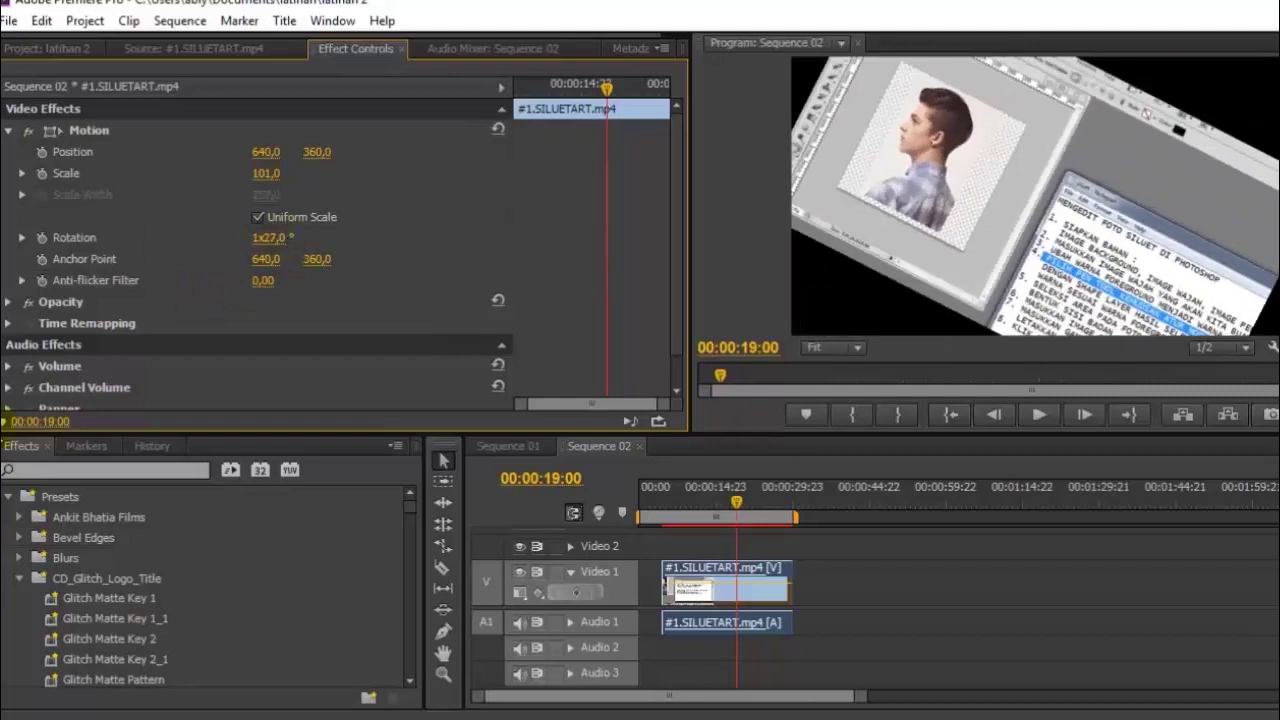
key(ctrl+z)
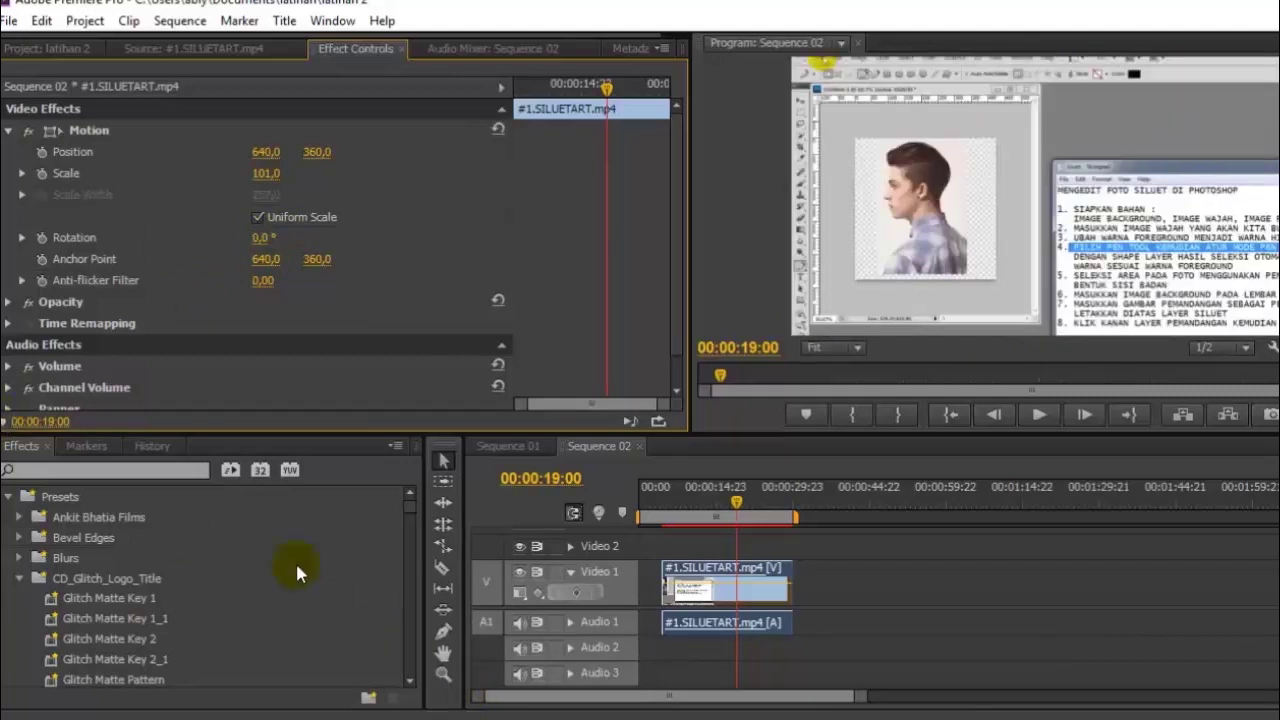
Set the clip's opacity to 73% at 00:00:19:00
click(9, 303)
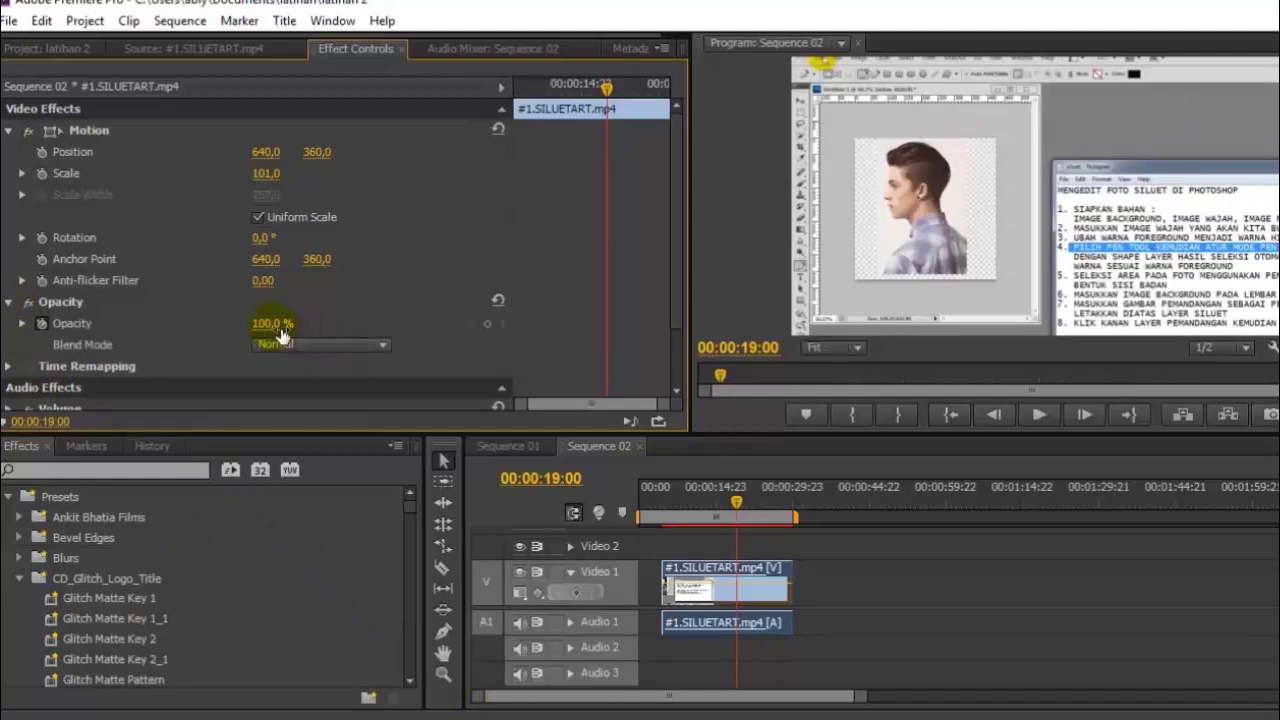
drag(267, 323, 240, 323)
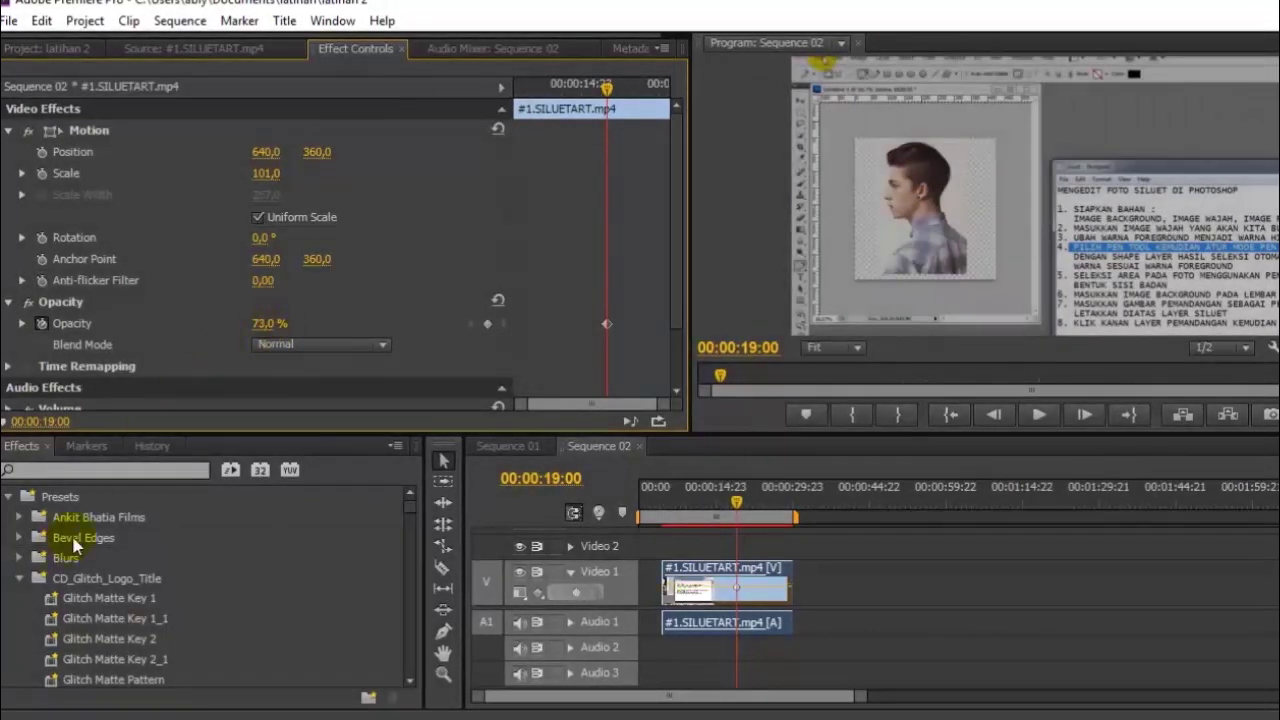
Set the clip's audio volume level to 2,2 dB at 00:00:19:00
scroll(192, 394, down, 1)
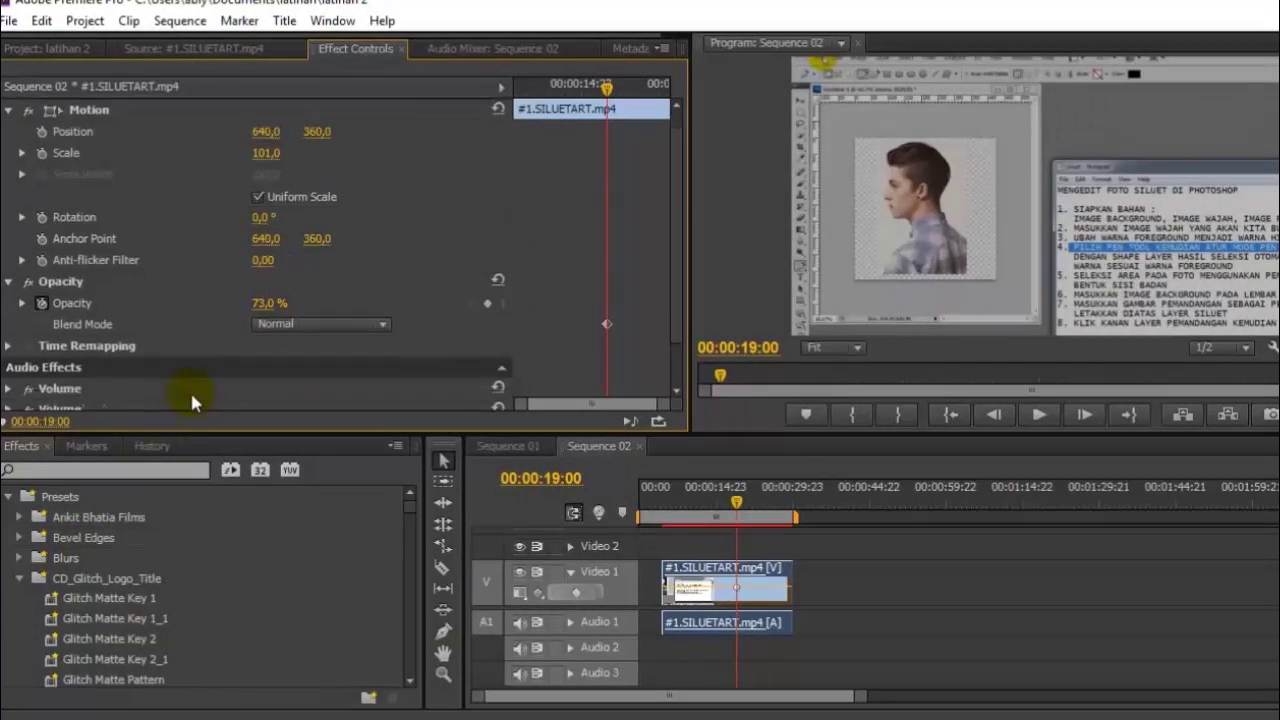
scroll(190, 390, down, 3)
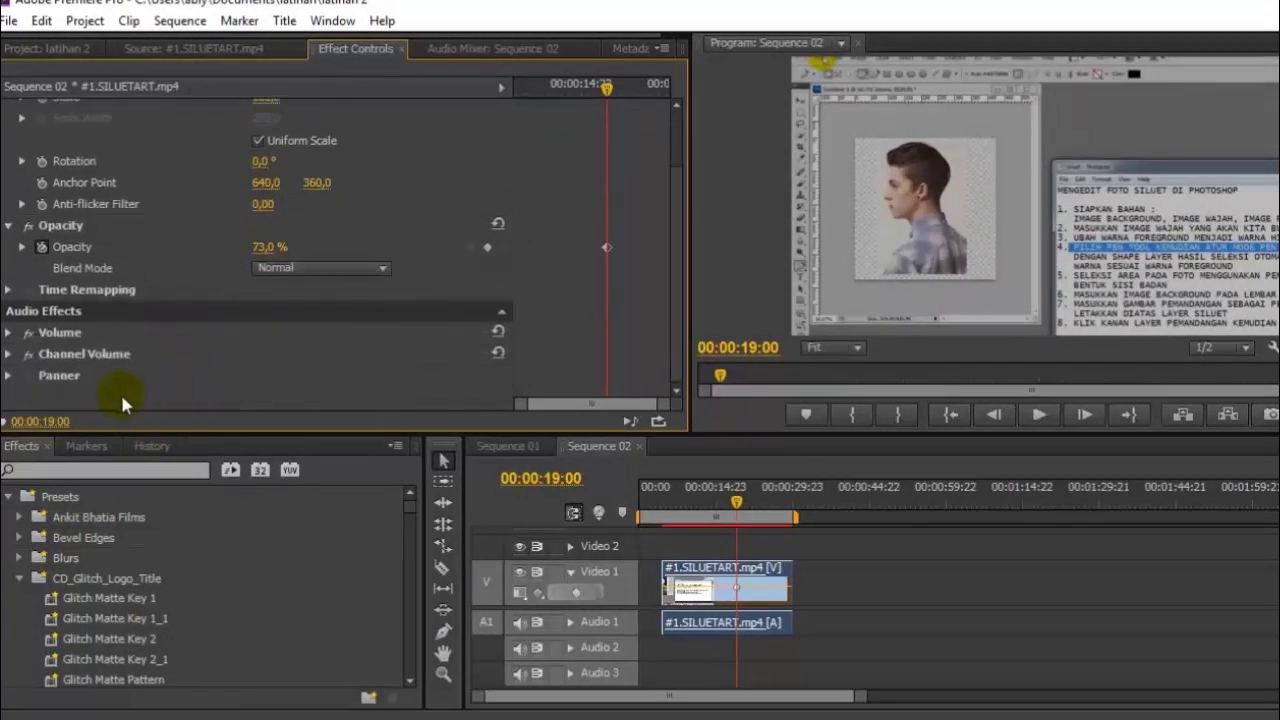
click(7, 333)
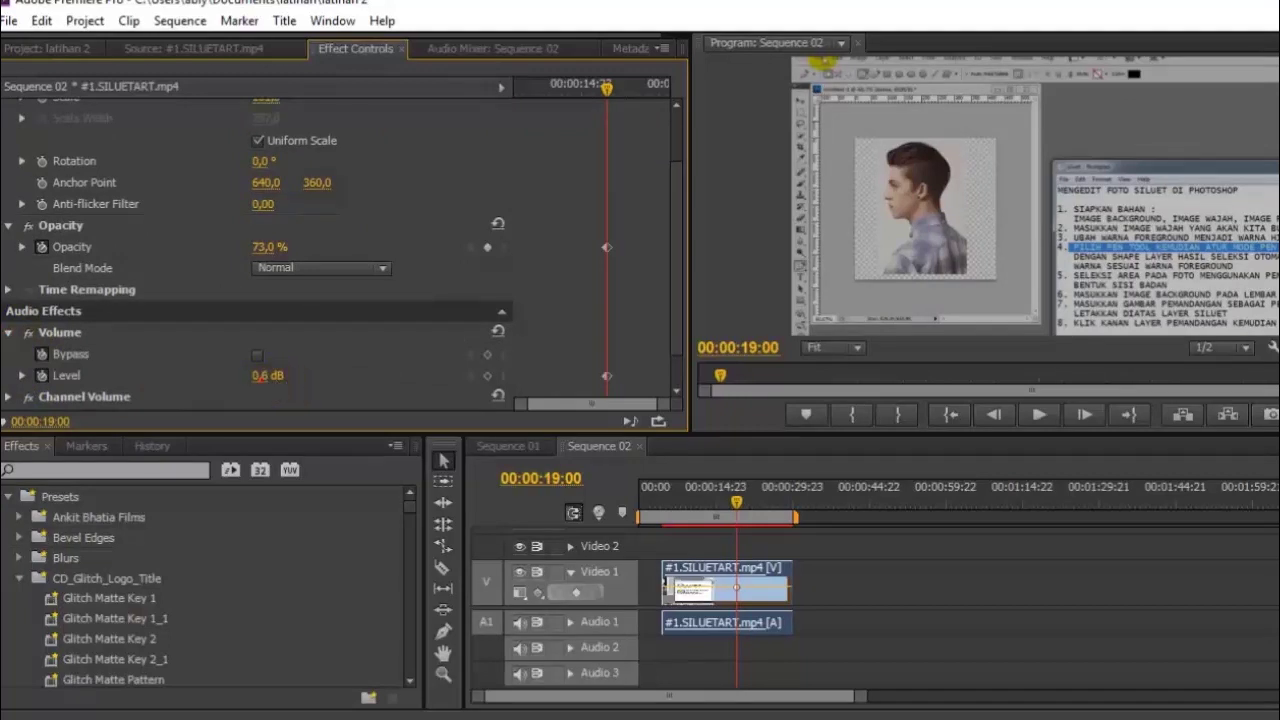
drag(268, 375, 221, 375)
click(286, 381)
drag(279, 389, 290, 389)
drag(292, 380, 286, 380)
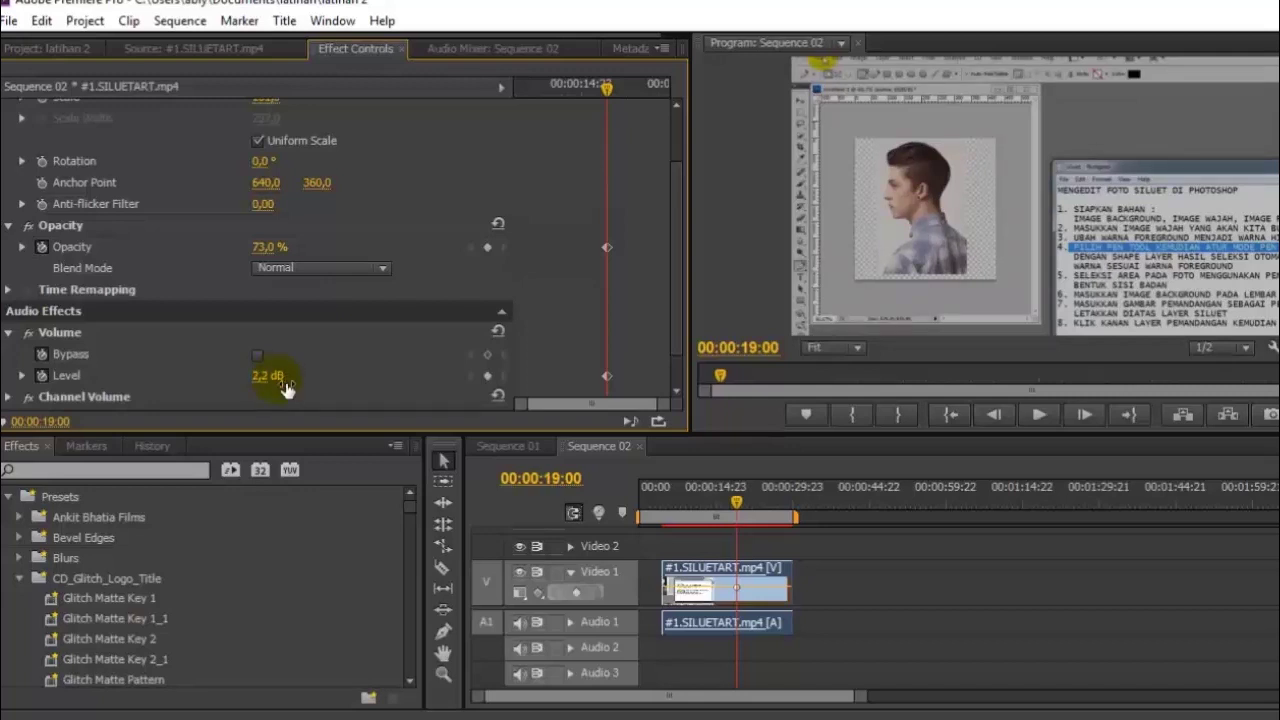
Examine the opacity and volume level keyframes by selecting each in turn, with the playhead moved to 00:00:11:12
click(612, 250)
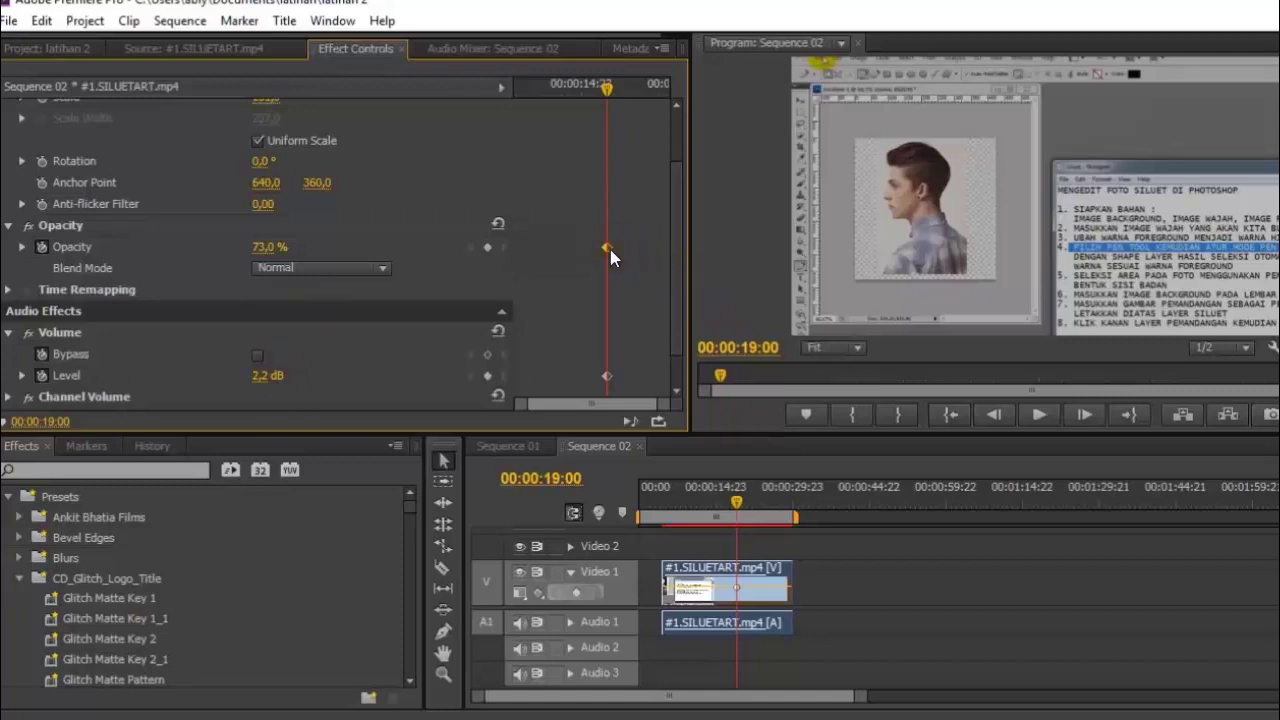
click(608, 376)
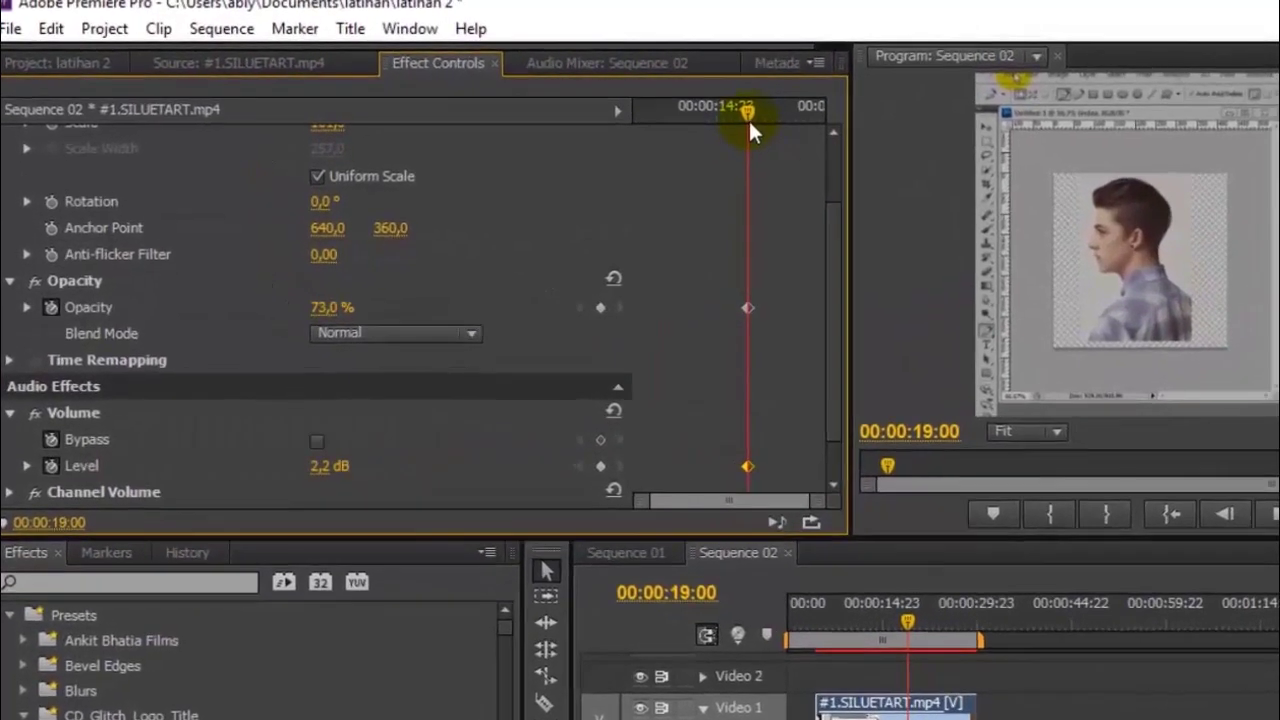
drag(676, 101, 621, 101)
click(676, 277)
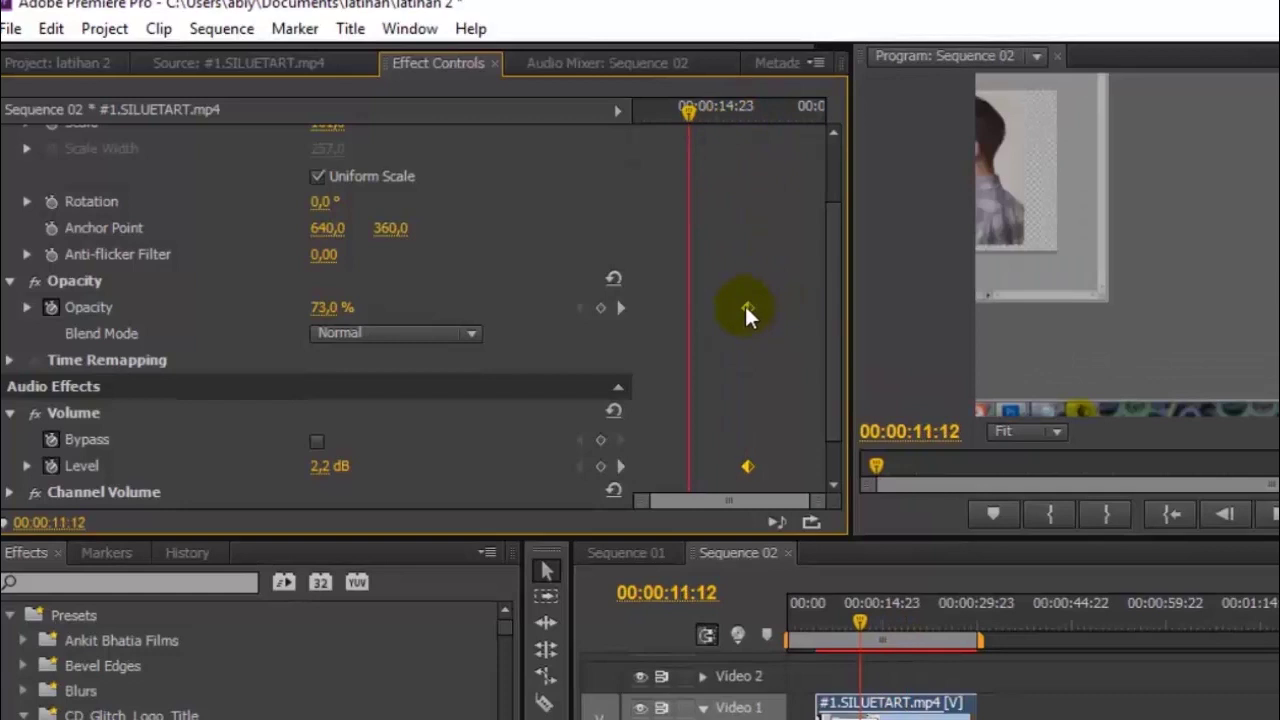
click(748, 466)
click(750, 308)
click(749, 308)
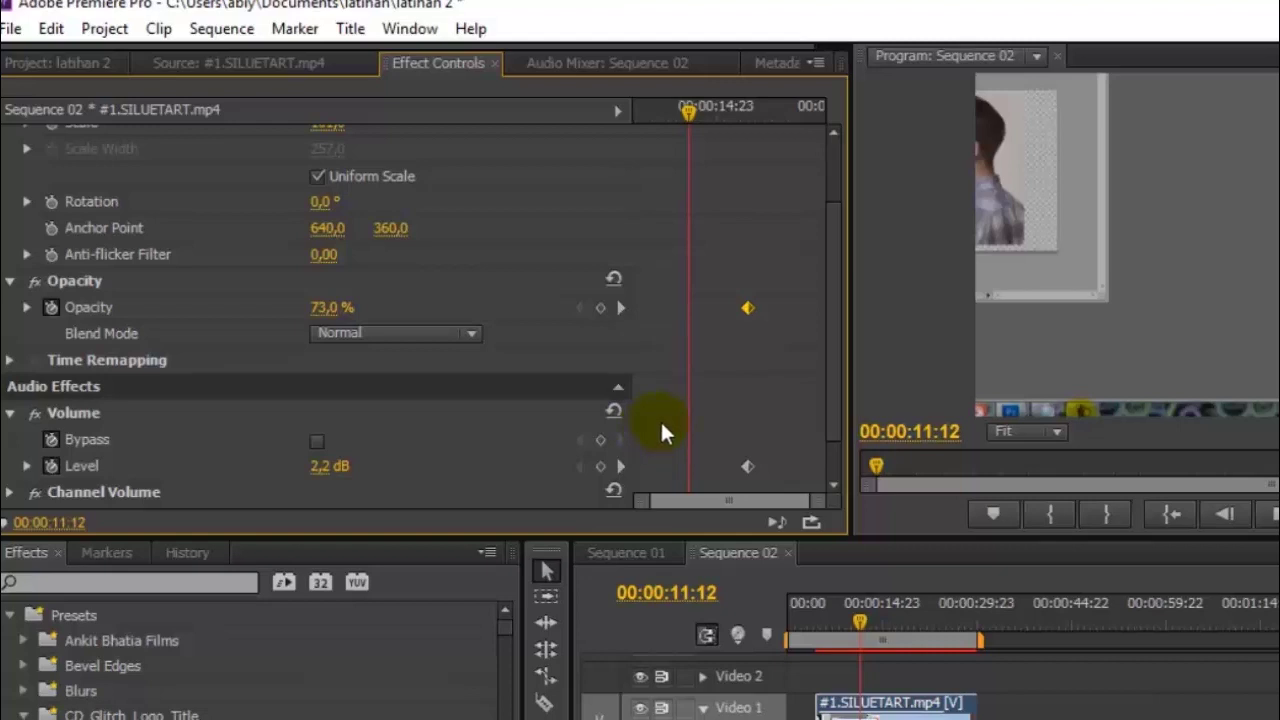
click(748, 466)
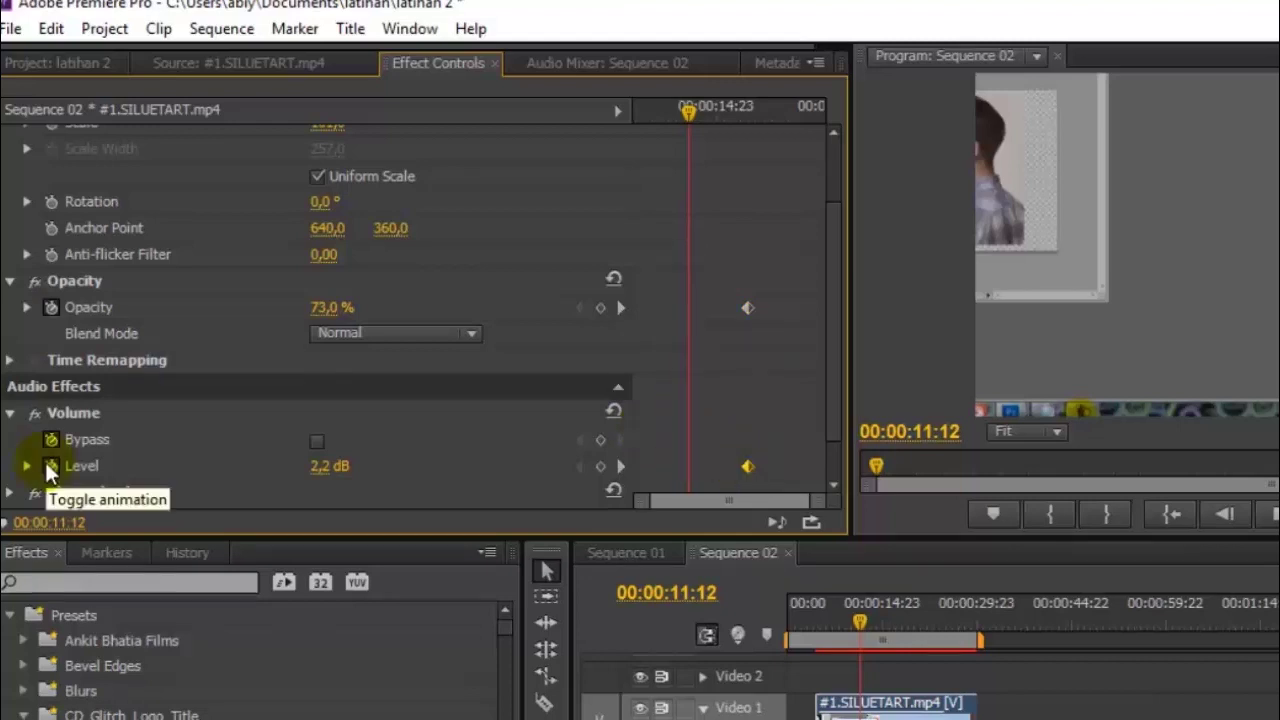
Turn on position animation at 00:00:11:12 and set that keyframe's position to 391, 550
scroll(54, 201, up, 3)
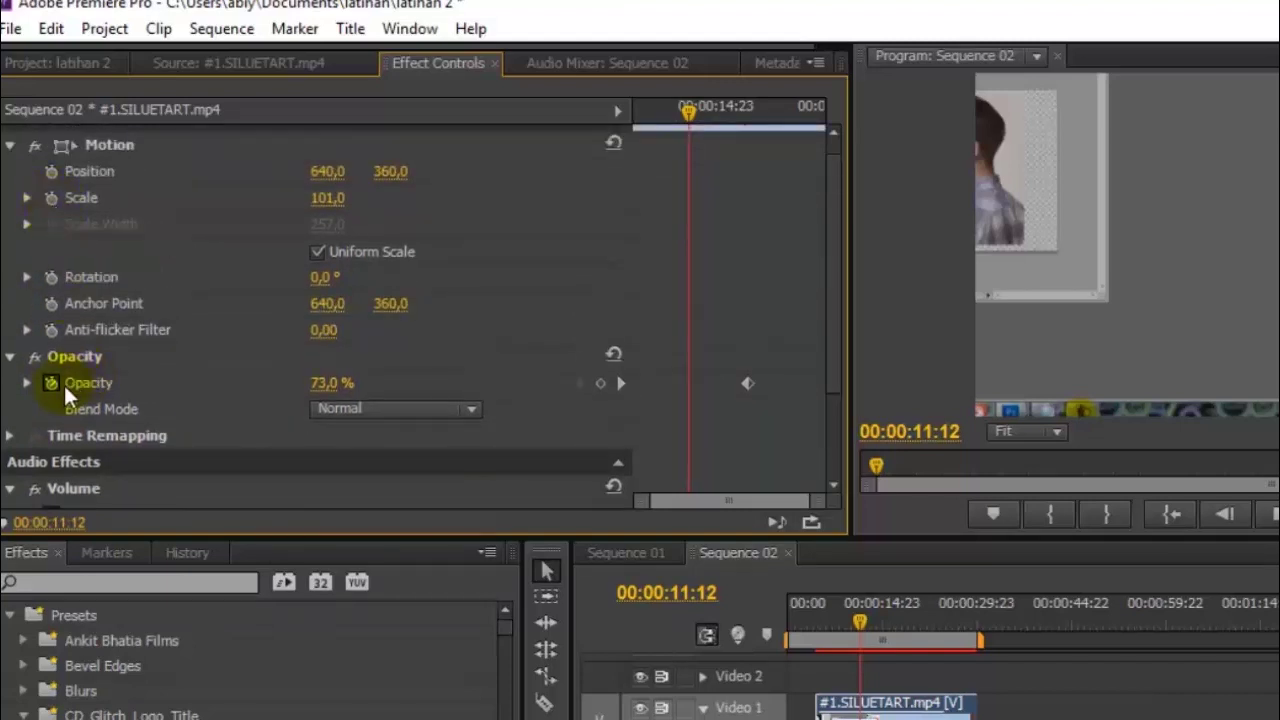
click(50, 174)
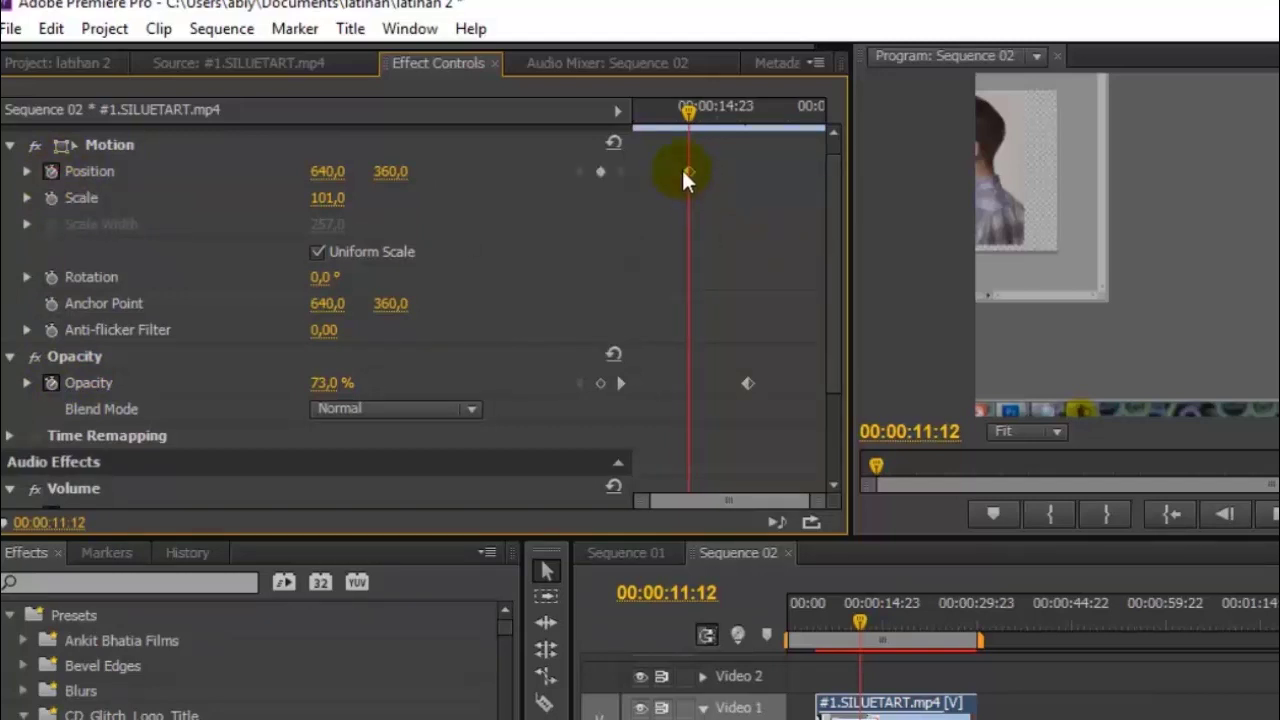
drag(330, 171, 81, 171)
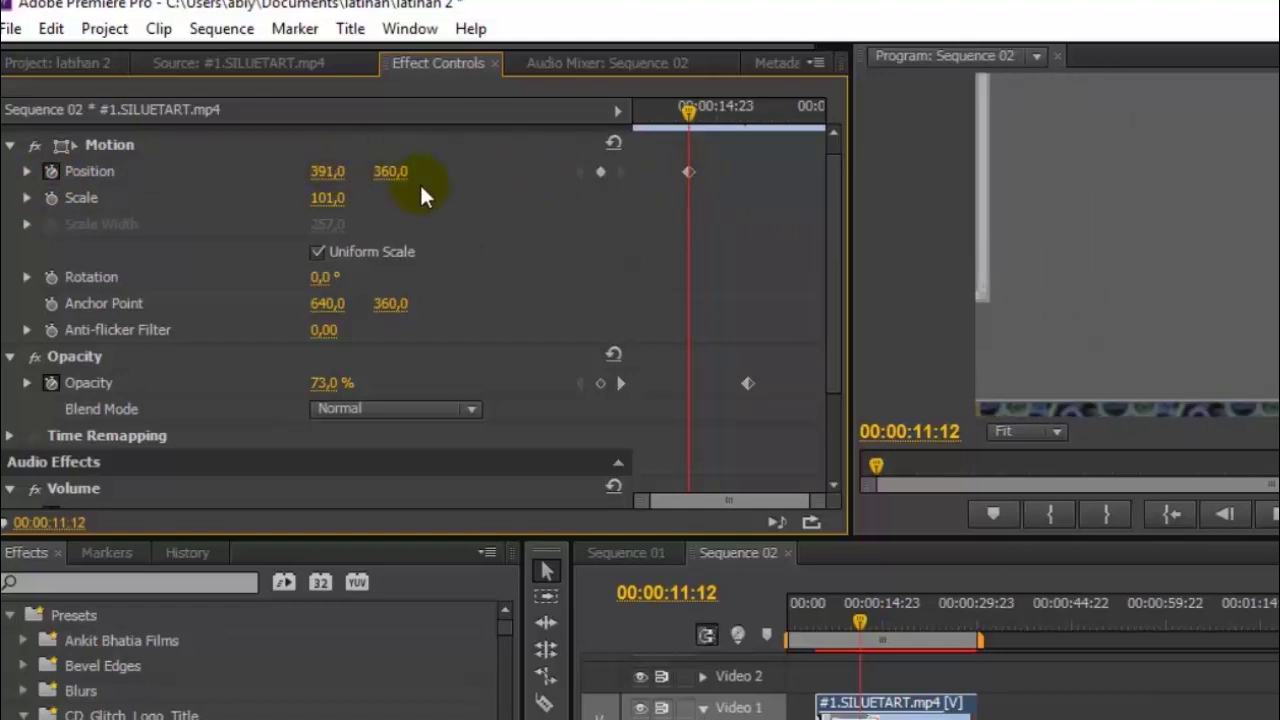
drag(405, 185, 753, 200)
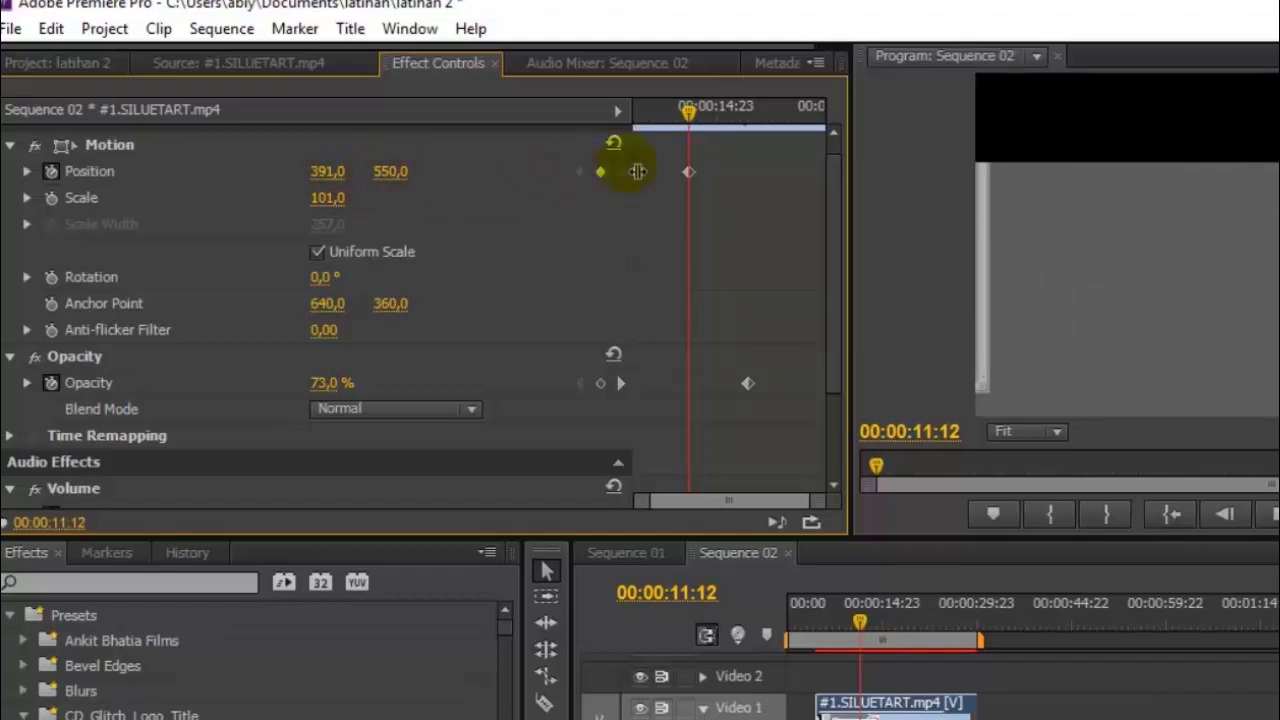
Add a second position keyframe at 00:00:20:15 with the position set to 645, 347
drag(687, 120, 761, 127)
drag(343, 188, 599, 188)
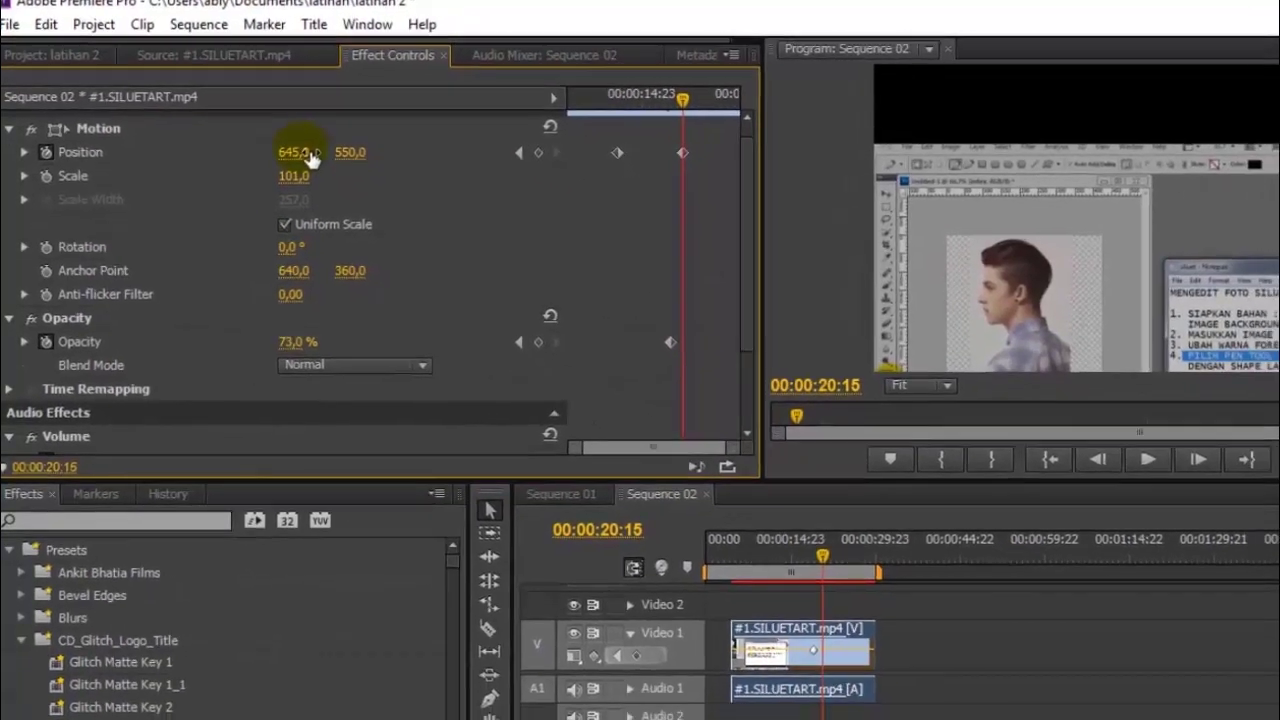
drag(401, 177, 367, 177)
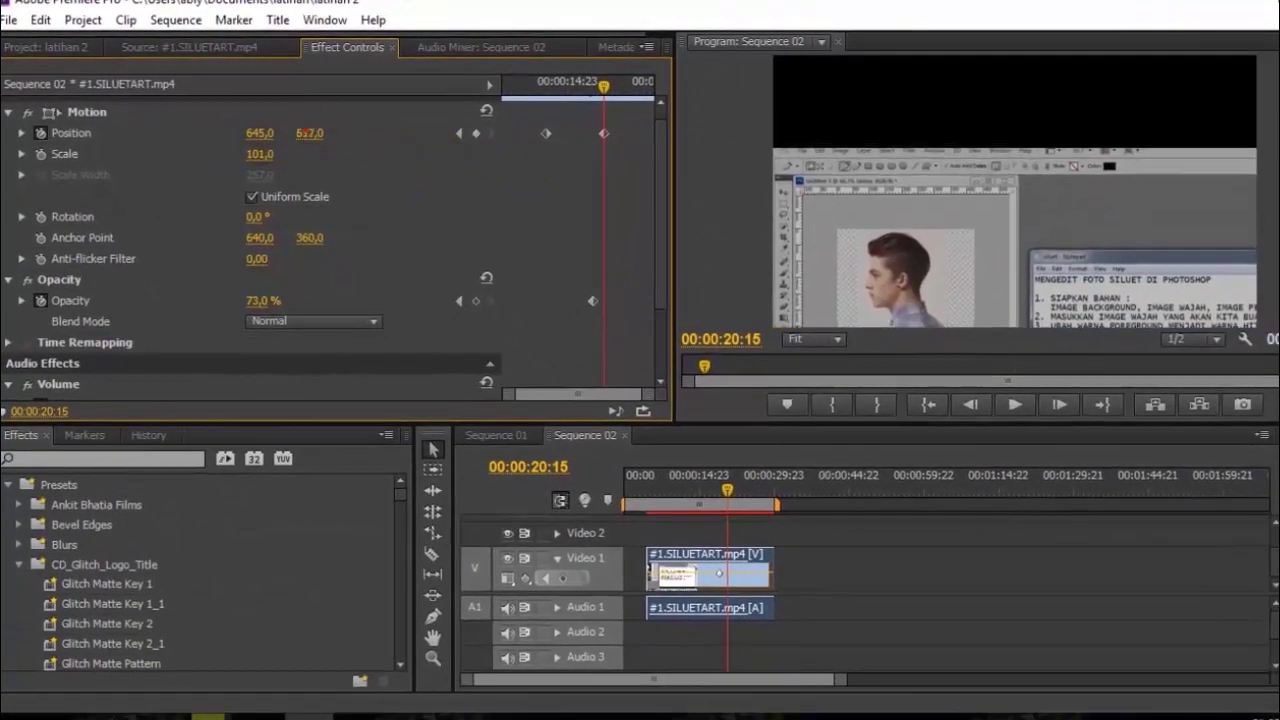
mouse_move(310, 132)
mouse_down()
mouse_move(290, 132)
mouse_move(323, 134)
mouse_up()
Animate the clip's scale with keyframes of 41 at 00:00:11:19 and 114 at the second position keyframe
drag(600, 88, 649, 102)
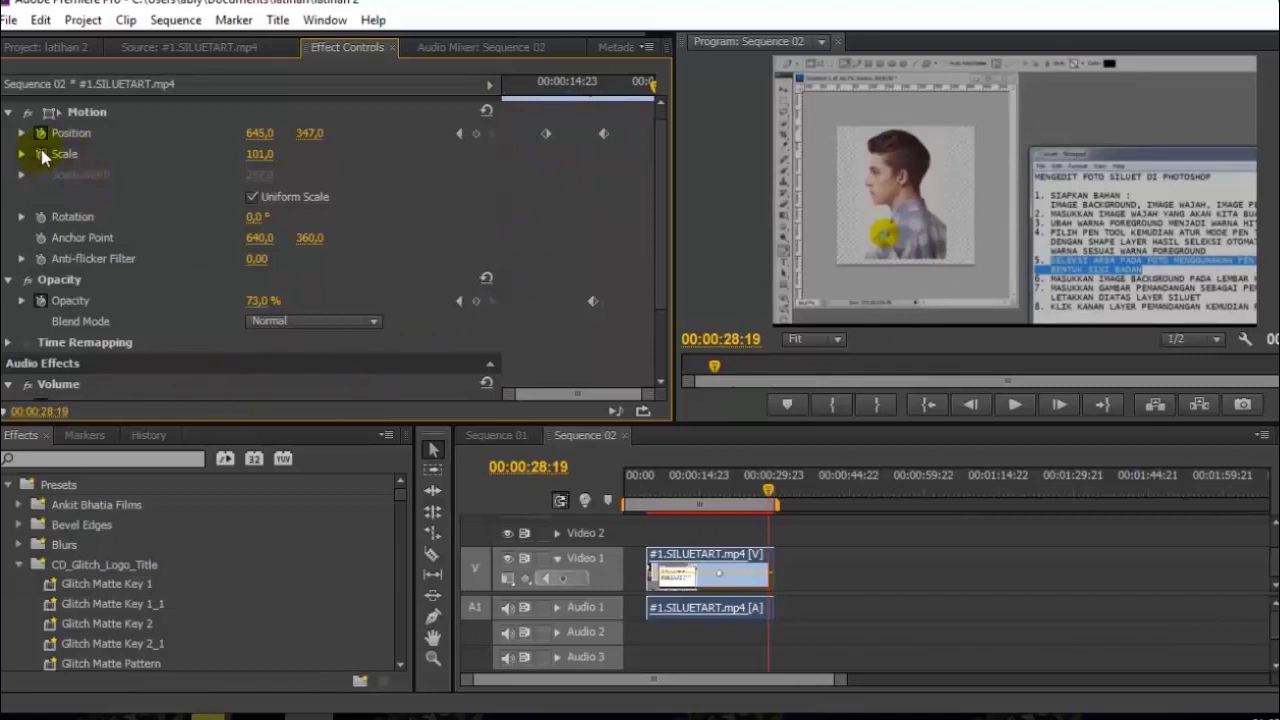
drag(545, 92, 549, 100)
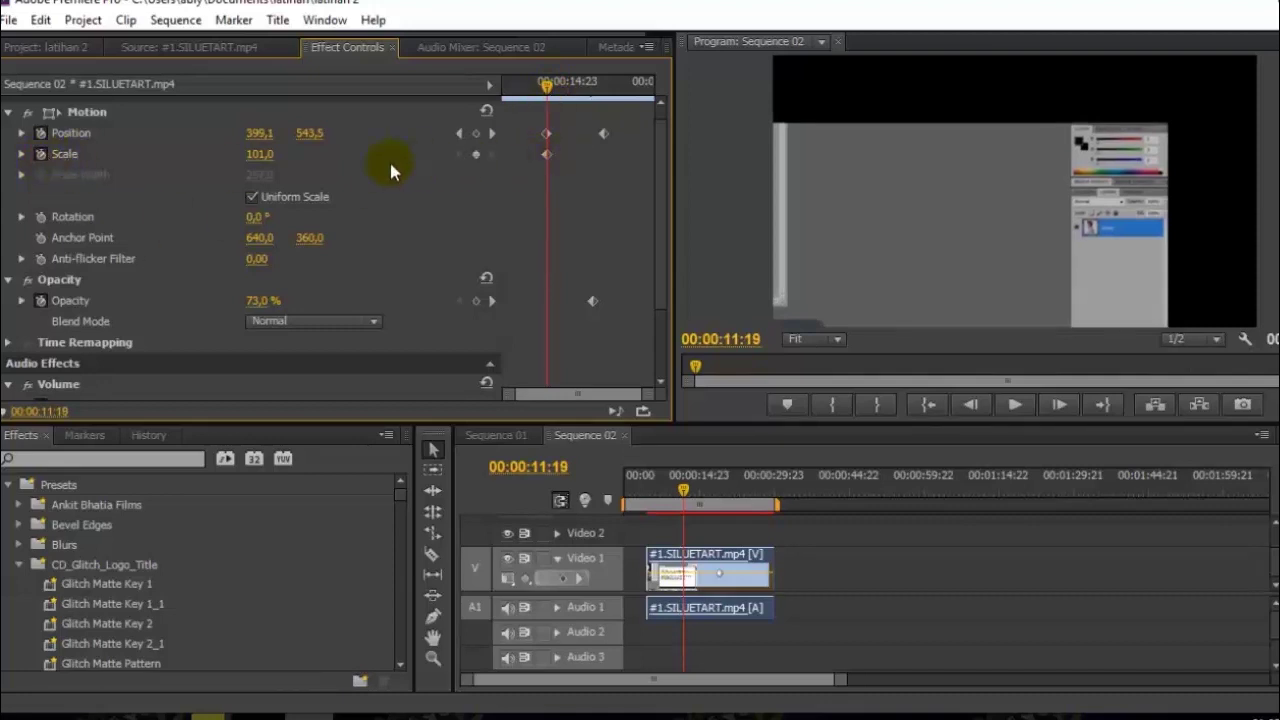
mouse_move(262, 170)
mouse_down()
mouse_move(230, 168)
mouse_move(281, 158)
mouse_up()
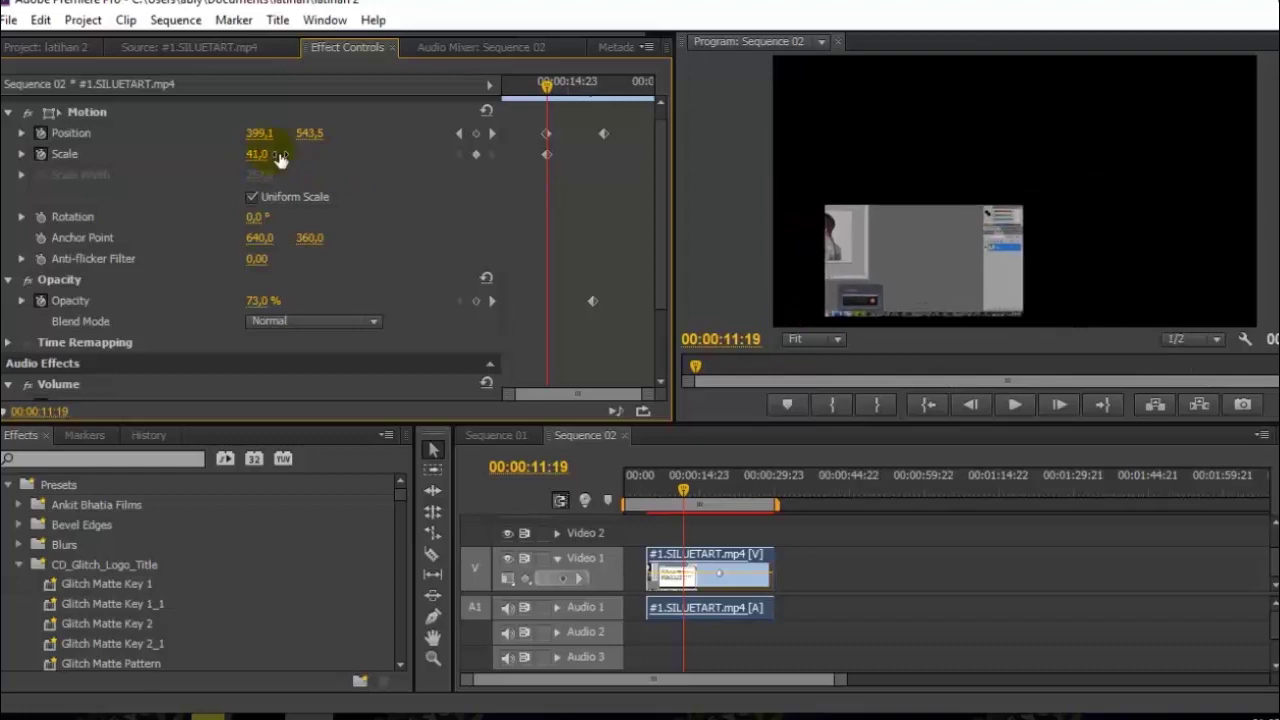
drag(546, 86, 606, 100)
mouse_move(258, 155)
mouse_down()
mouse_move(310, 155)
mouse_move(280, 158)
mouse_up()
Add a scale keyframe of 164 at 00:00:04:14 and scrub through the animation to 00:00:21:10
drag(603, 88, 496, 108)
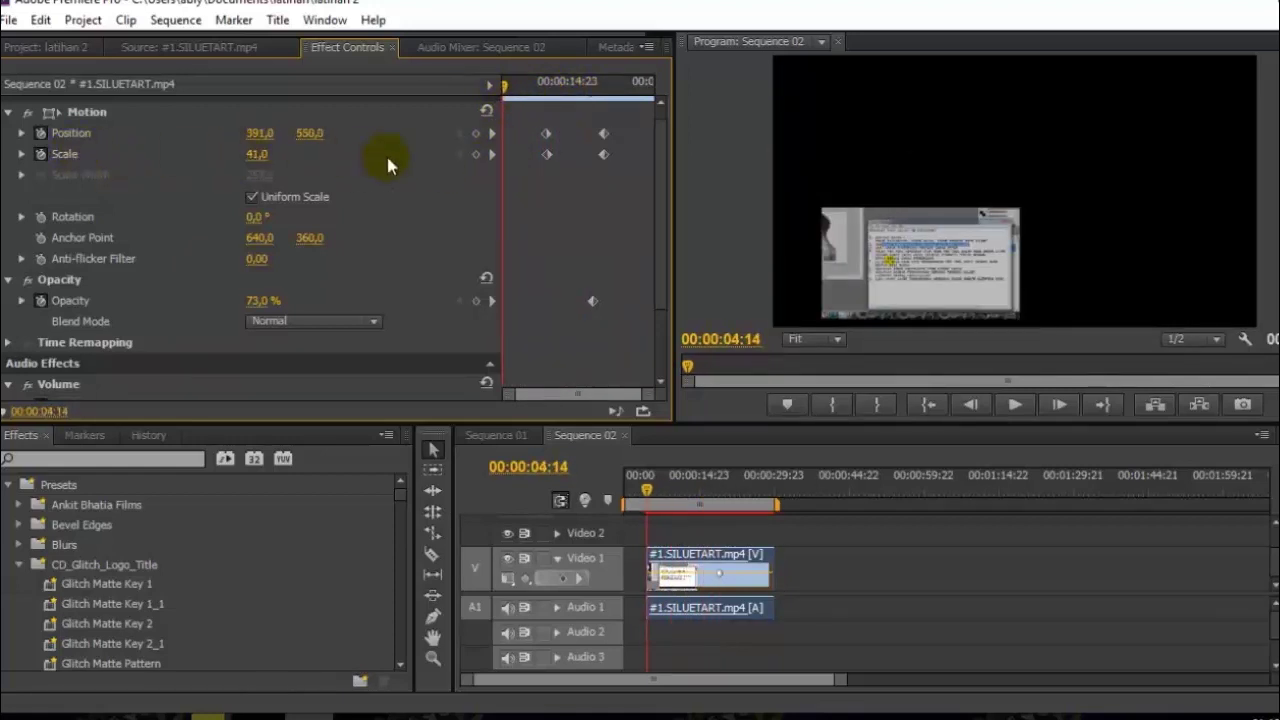
click(476, 158)
drag(258, 157, 381, 157)
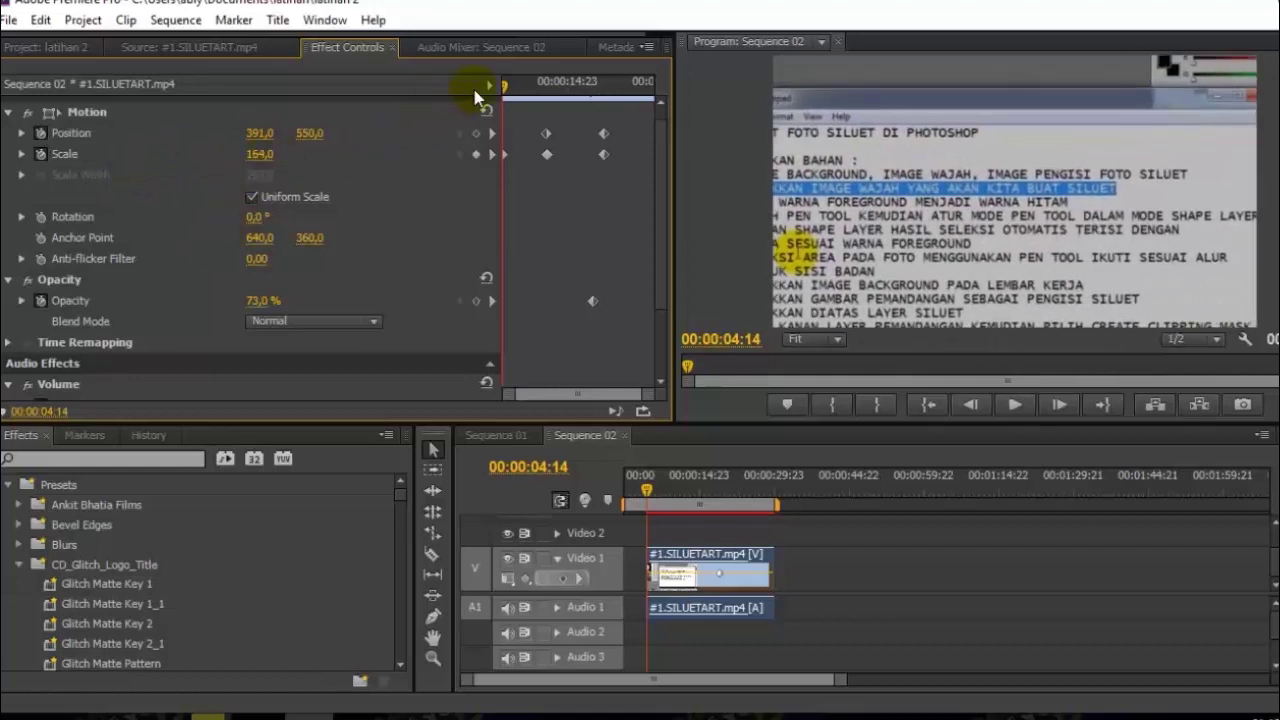
drag(503, 84, 607, 96)
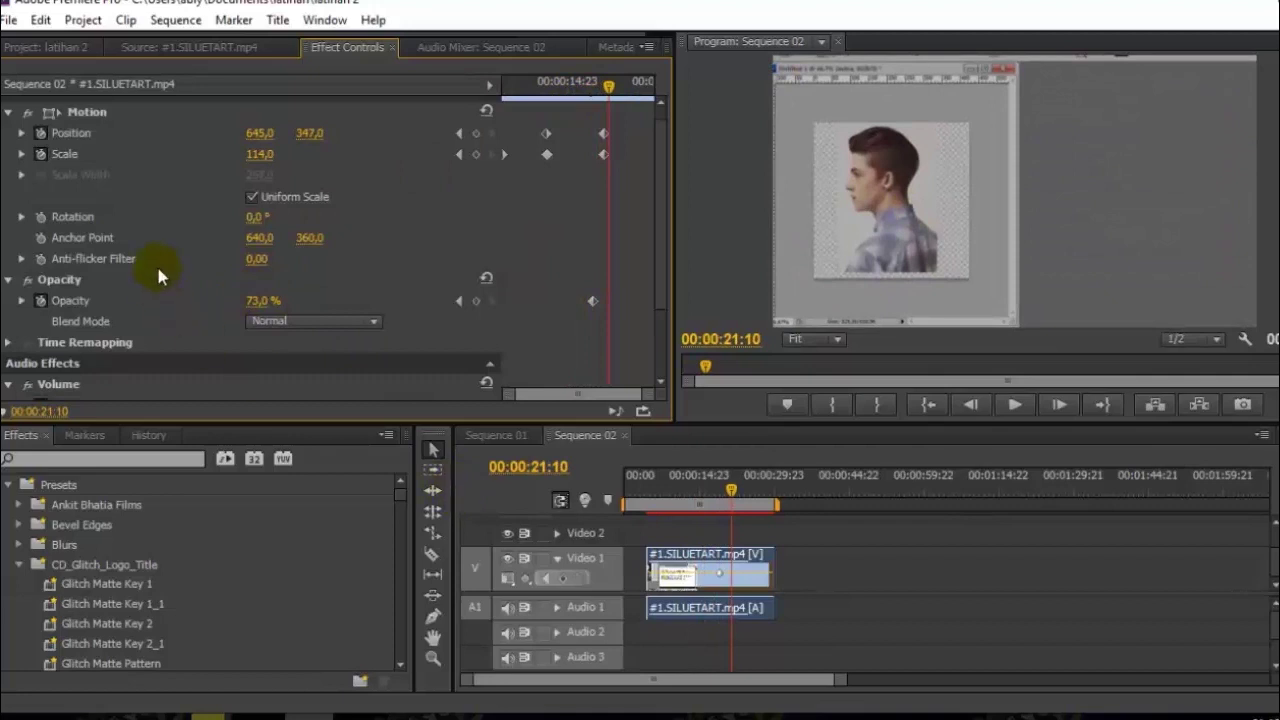
Animate the clip's rotation with keyframes of 90° at 00:00:04:14 and 180° at 00:00:11:23
scroll(156, 280, down, 2)
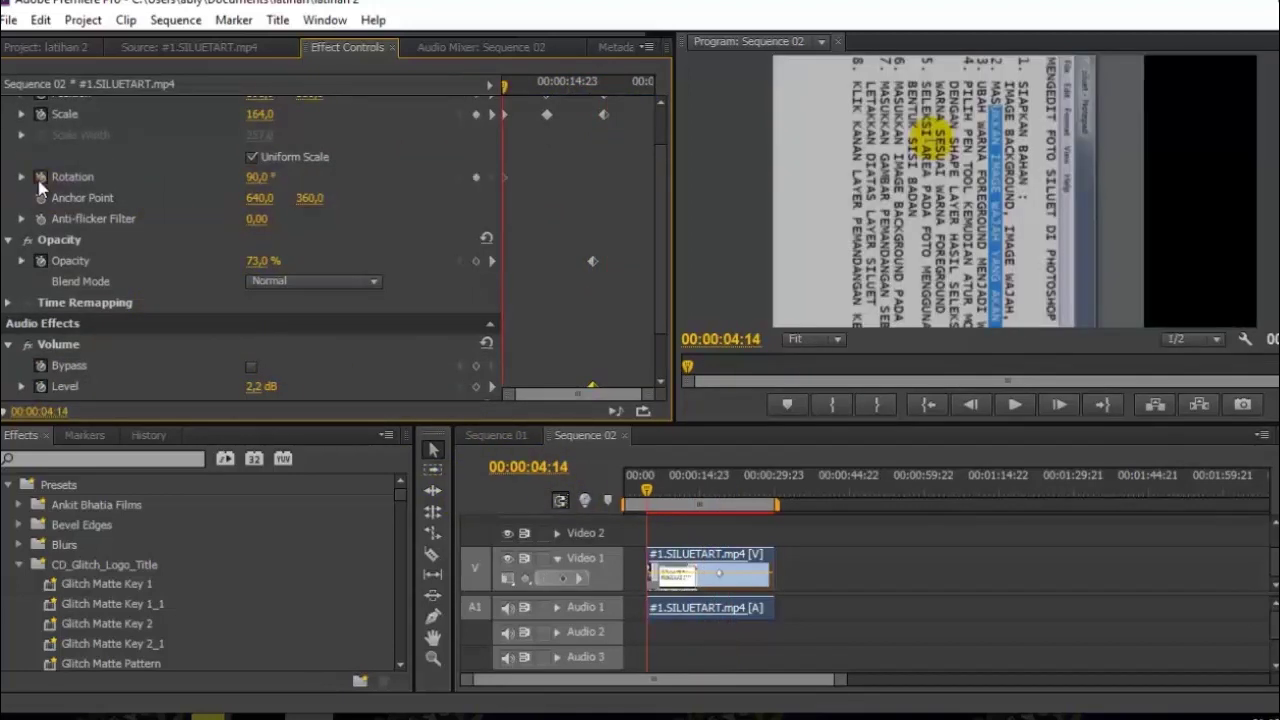
click(40, 176)
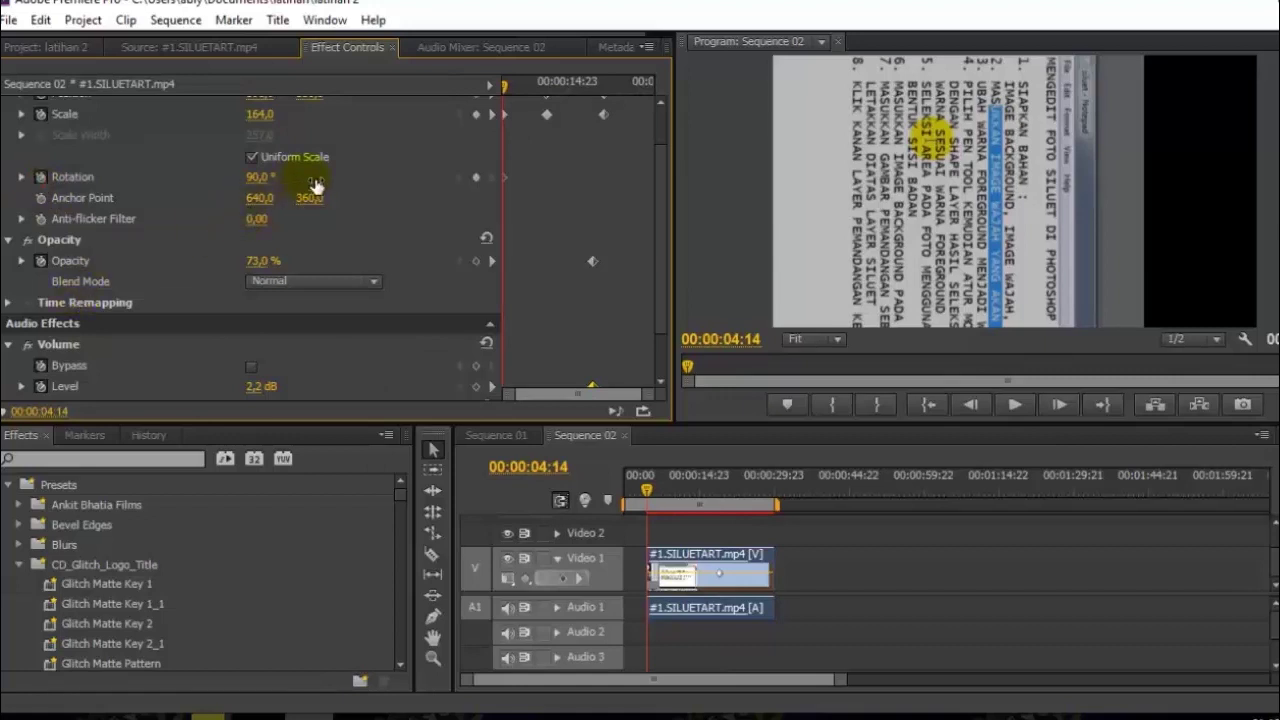
drag(507, 86, 547, 95)
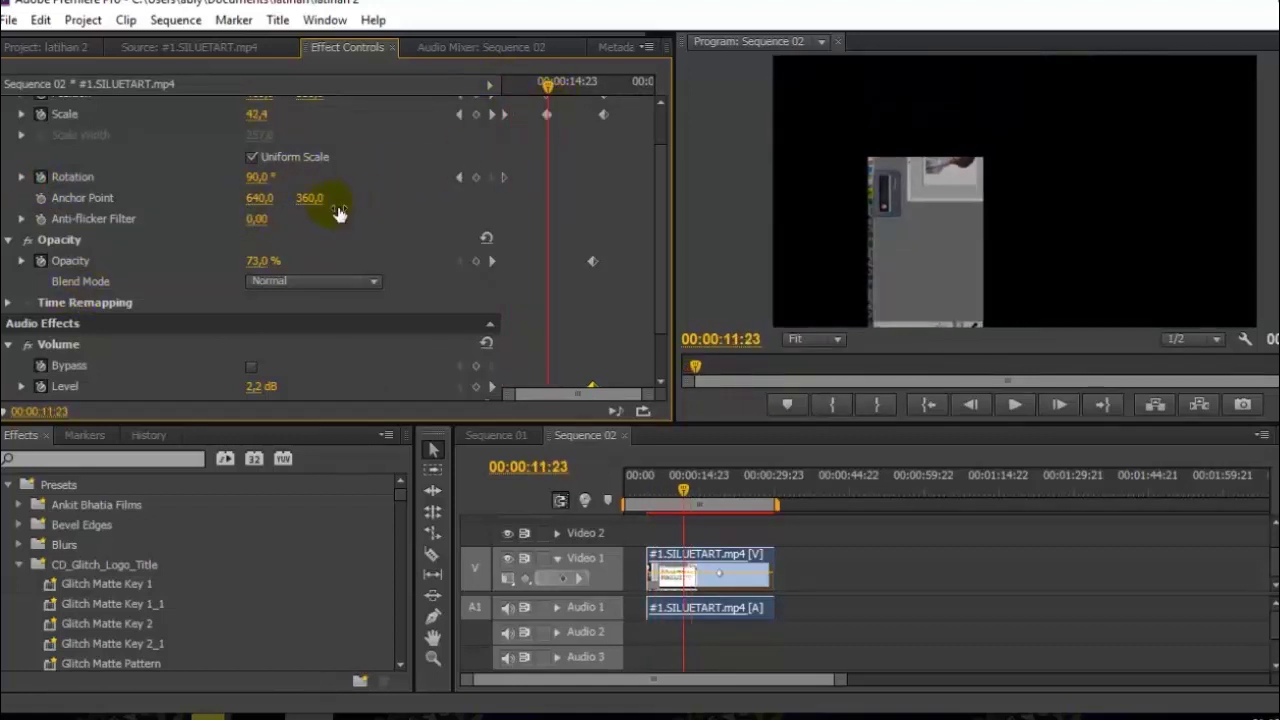
click(260, 178)
text(180)
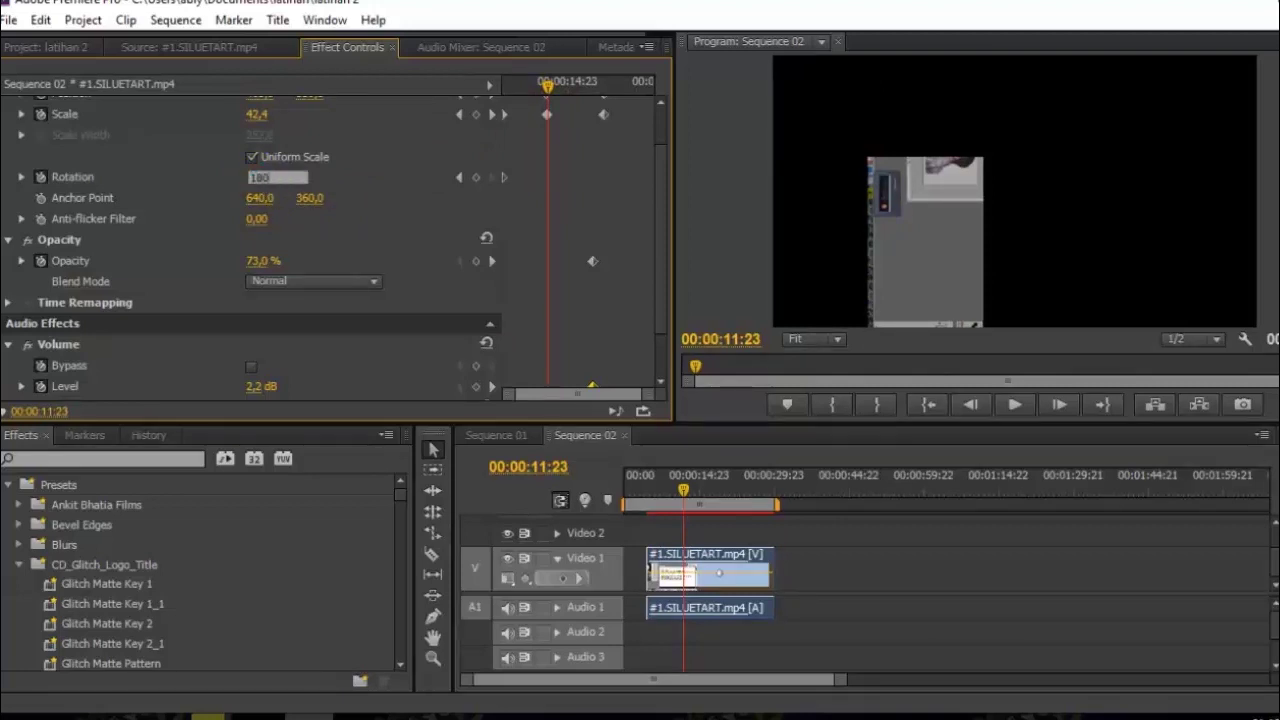
key(Return)
Add a rotation keyframe of 270° at 00:00:20:11 and save the project
drag(549, 88, 605, 88)
click(253, 179)
text(2)
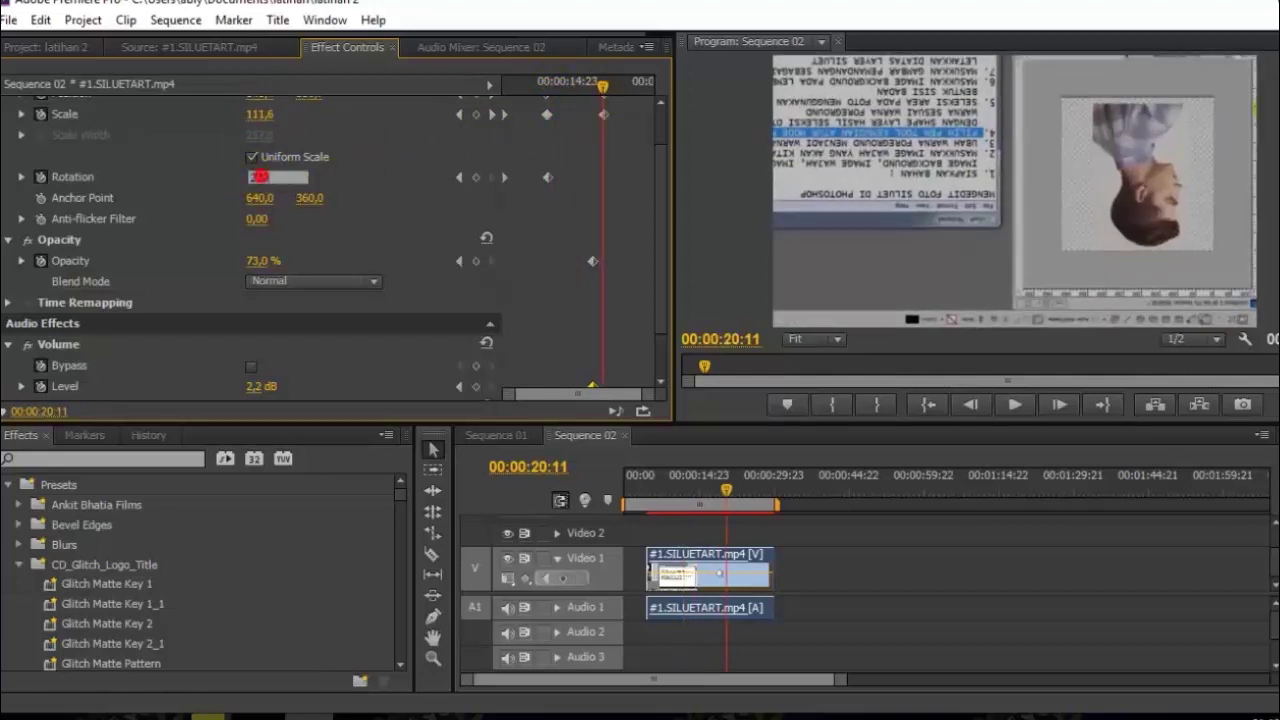
text(70)
key(Return)
key(ctrl+s)
Scrub past the last rotation keyframe to 00:00:21:21 to review the animation, and save the project again
mouse_move(598, 96)
mouse_down()
mouse_move(494, 88)
mouse_move(615, 103)
mouse_up()
mouse_move(617, 108)
mouse_down()
mouse_move(627, 95)
mouse_move(490, 94)
mouse_move(560, 107)
mouse_move(624, 105)
mouse_move(480, 93)
mouse_move(603, 86)
mouse_move(467, 68)
mouse_move(561, 65)
mouse_move(610, 90)
mouse_up()
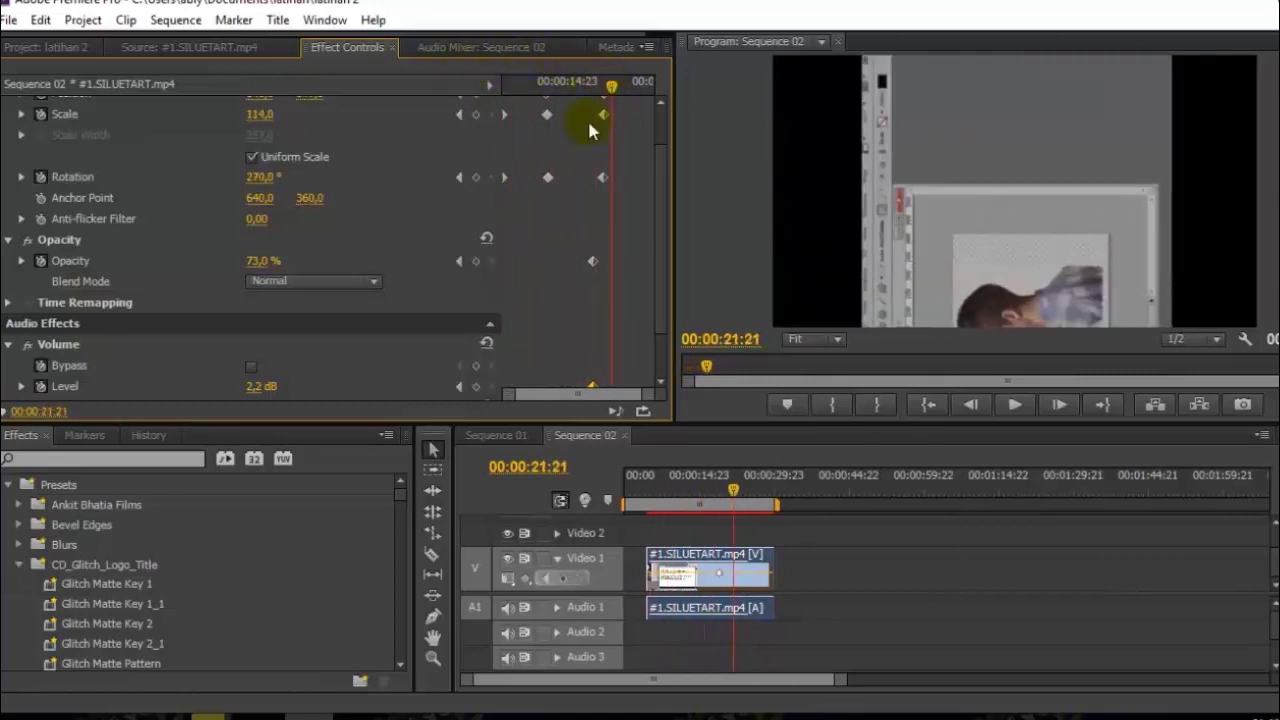
click(433, 658)
key(ctrl+s)
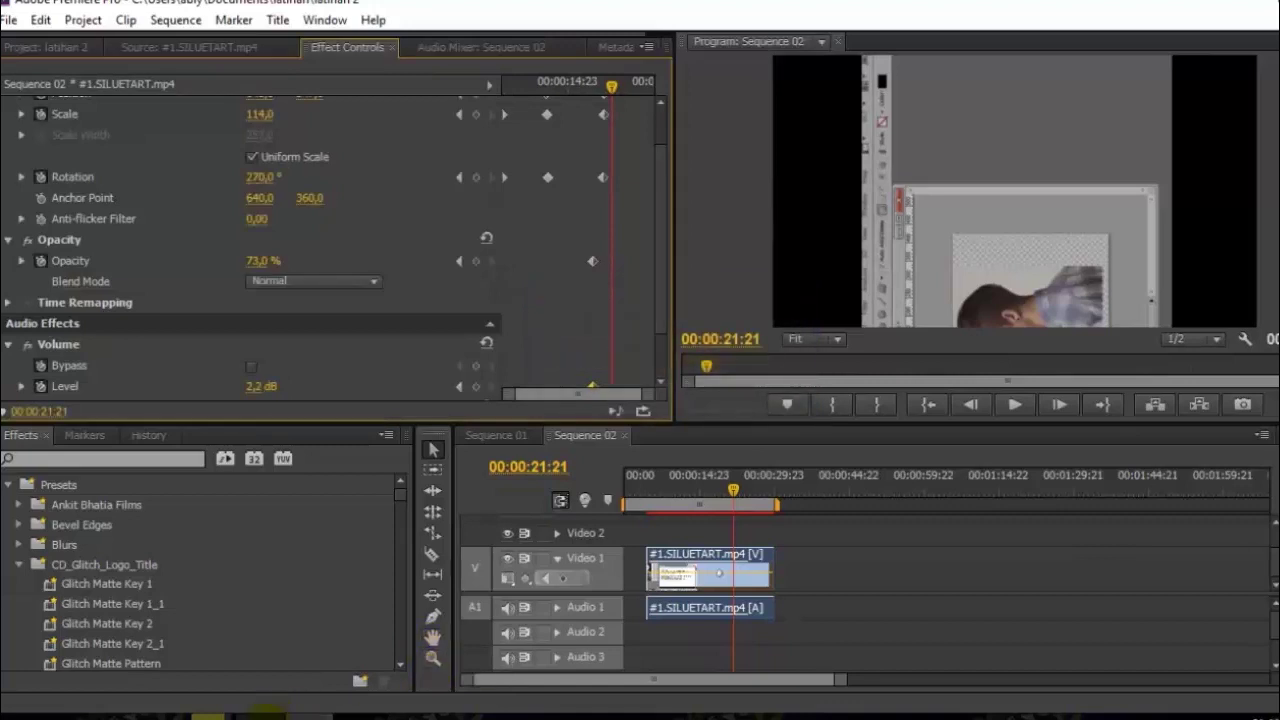
Place the clip at the start of the sequence, set the playhead to 00:00:10:00 and select the clip
mouse_move(210, 712)
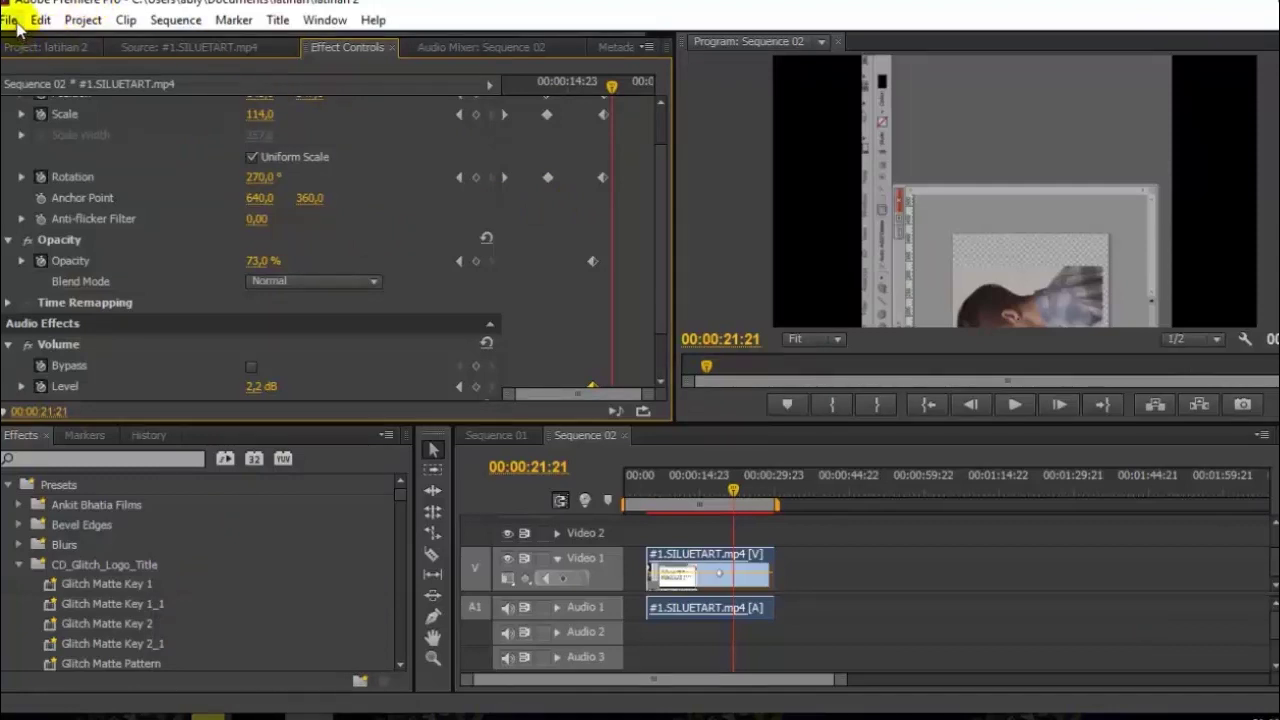
key(ctrl+z)
click(675, 490)
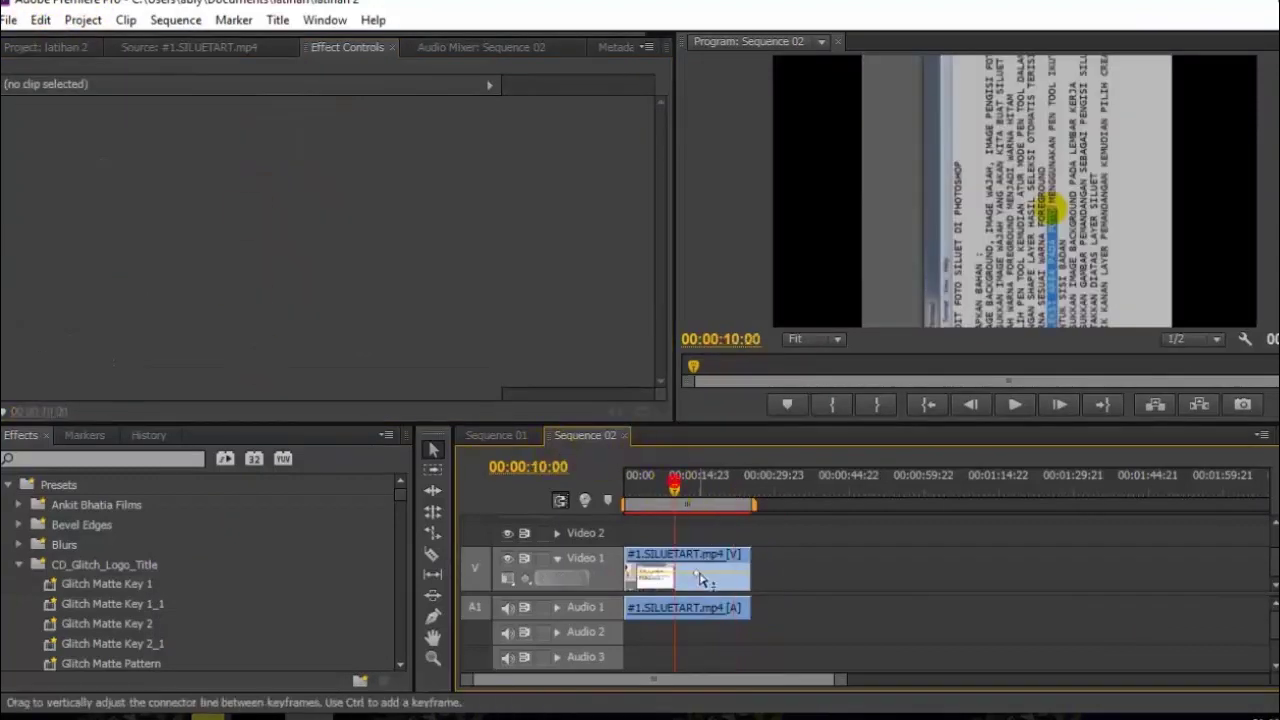
click(697, 578)
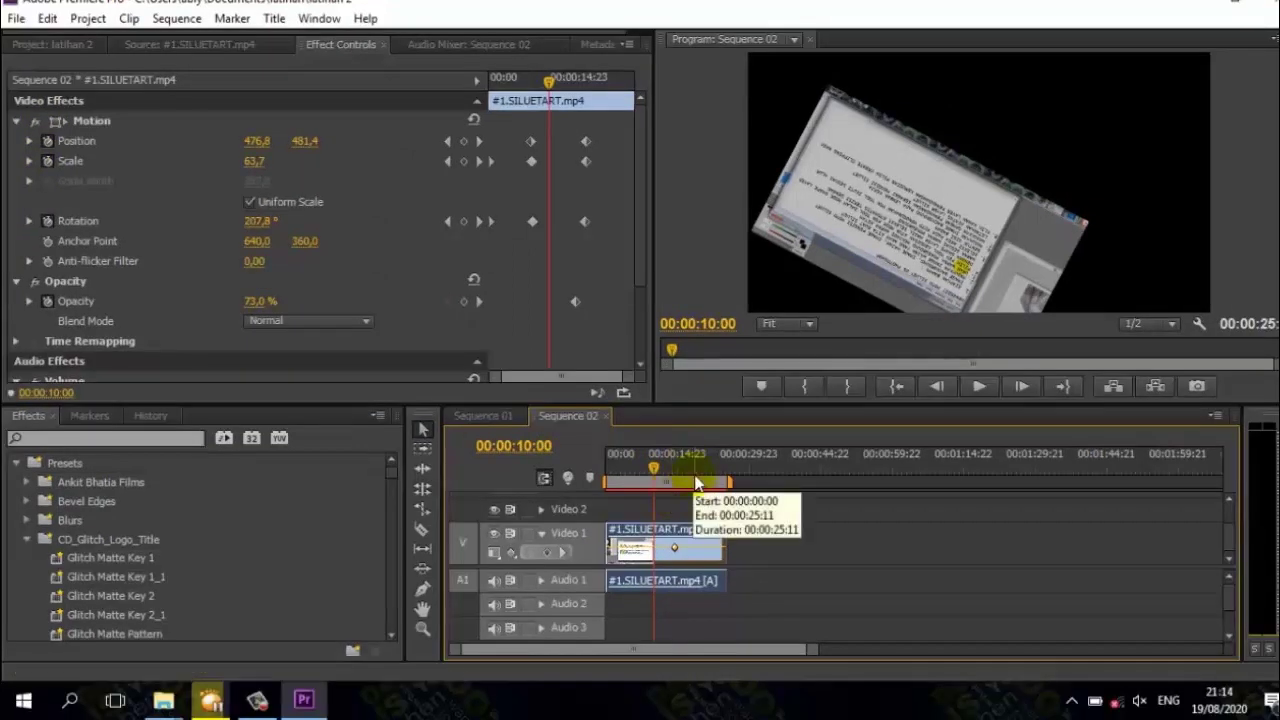
Move the playhead to 00:00:04:14 and render the preview of the sequence's work area
click(717, 497)
drag(697, 480, 626, 476)
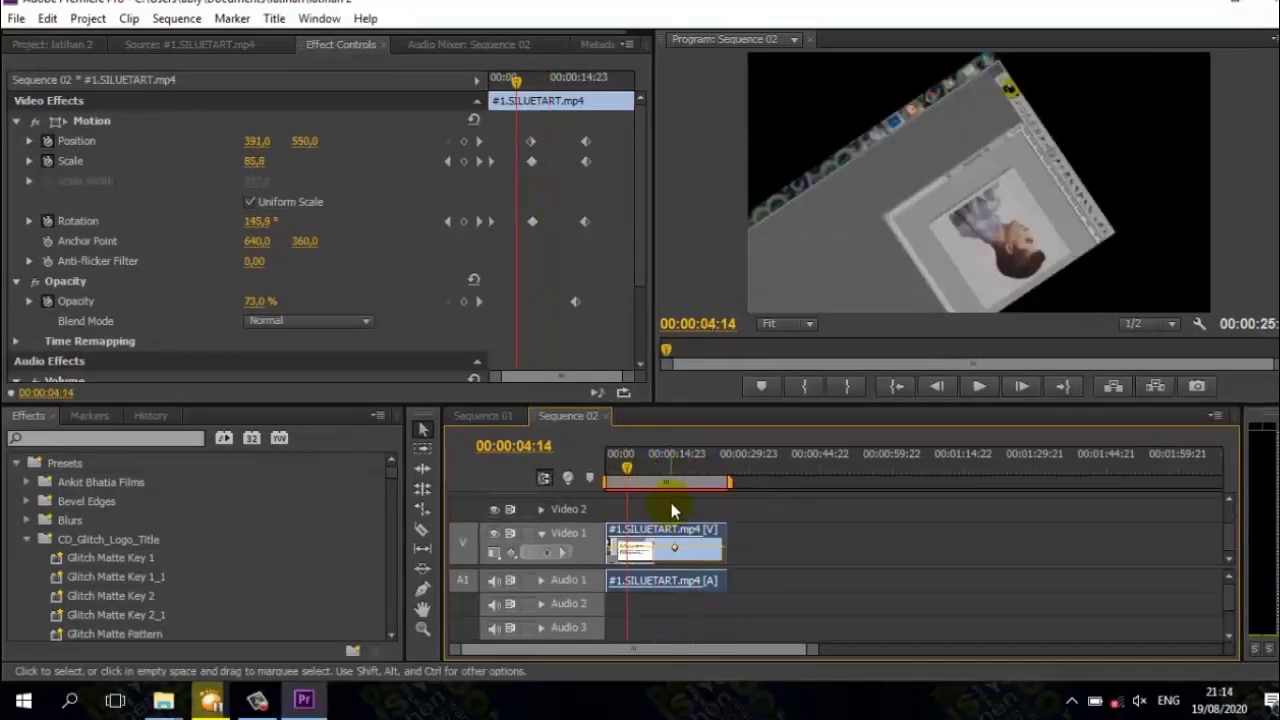
key(Return)
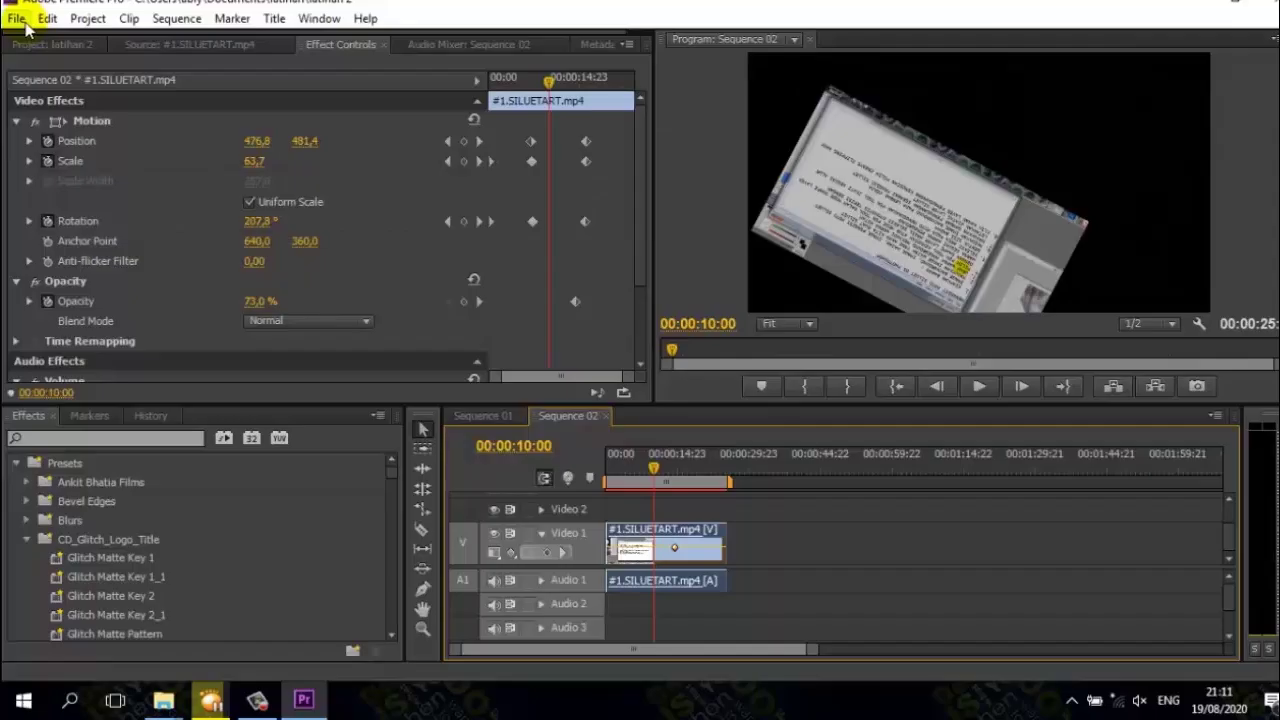
Open the media export settings for Sequence 02 and choose the H.264 format with the HD 720p 23.976 preset
click(17, 19)
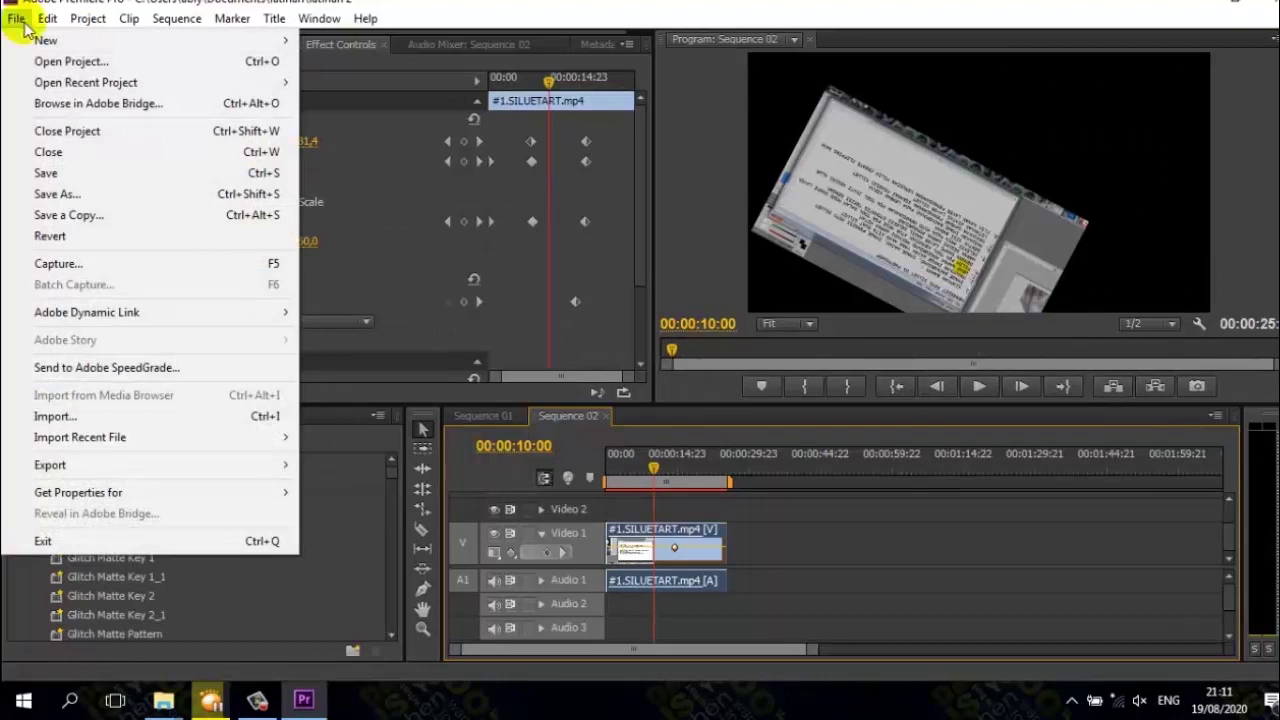
mouse_move(152, 480)
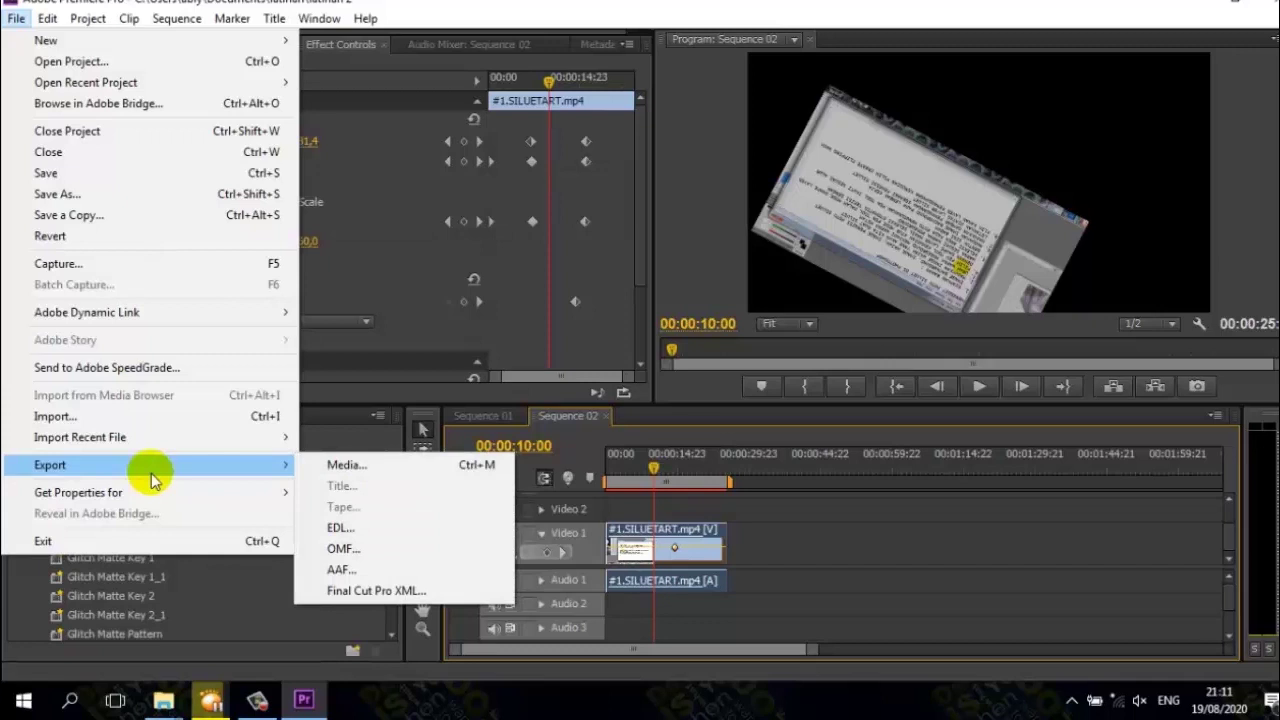
click(347, 467)
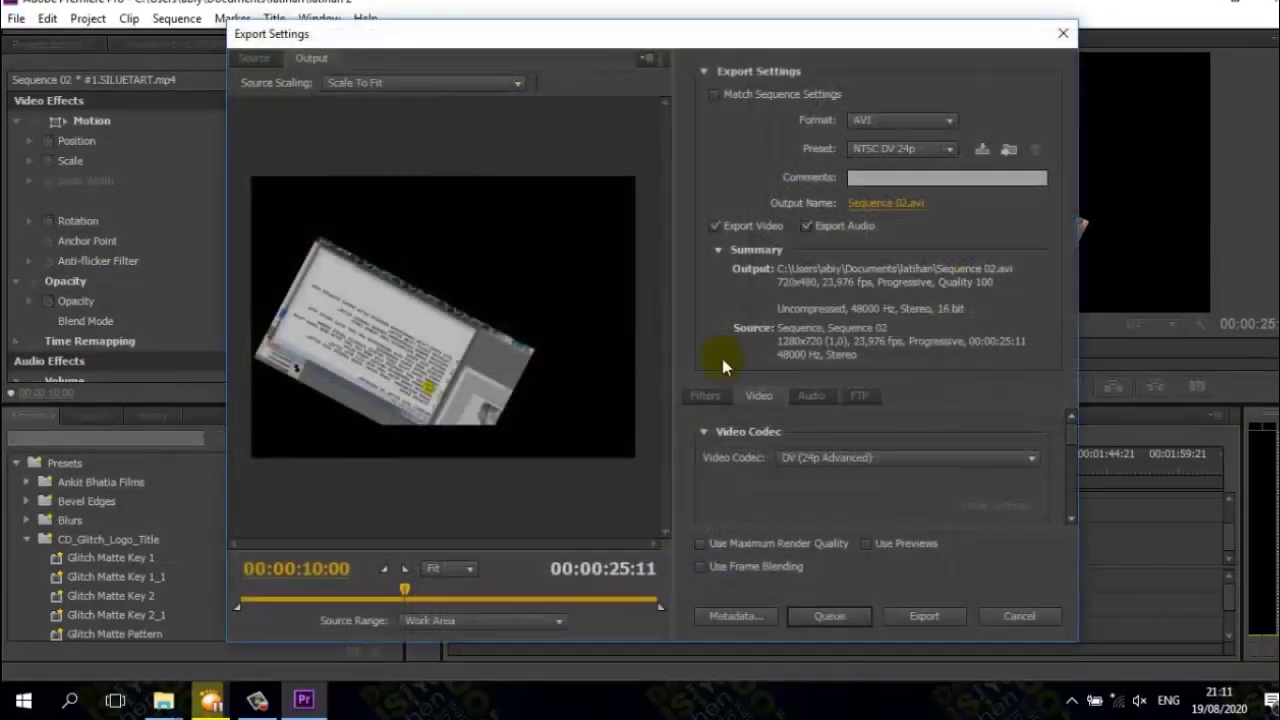
click(949, 122)
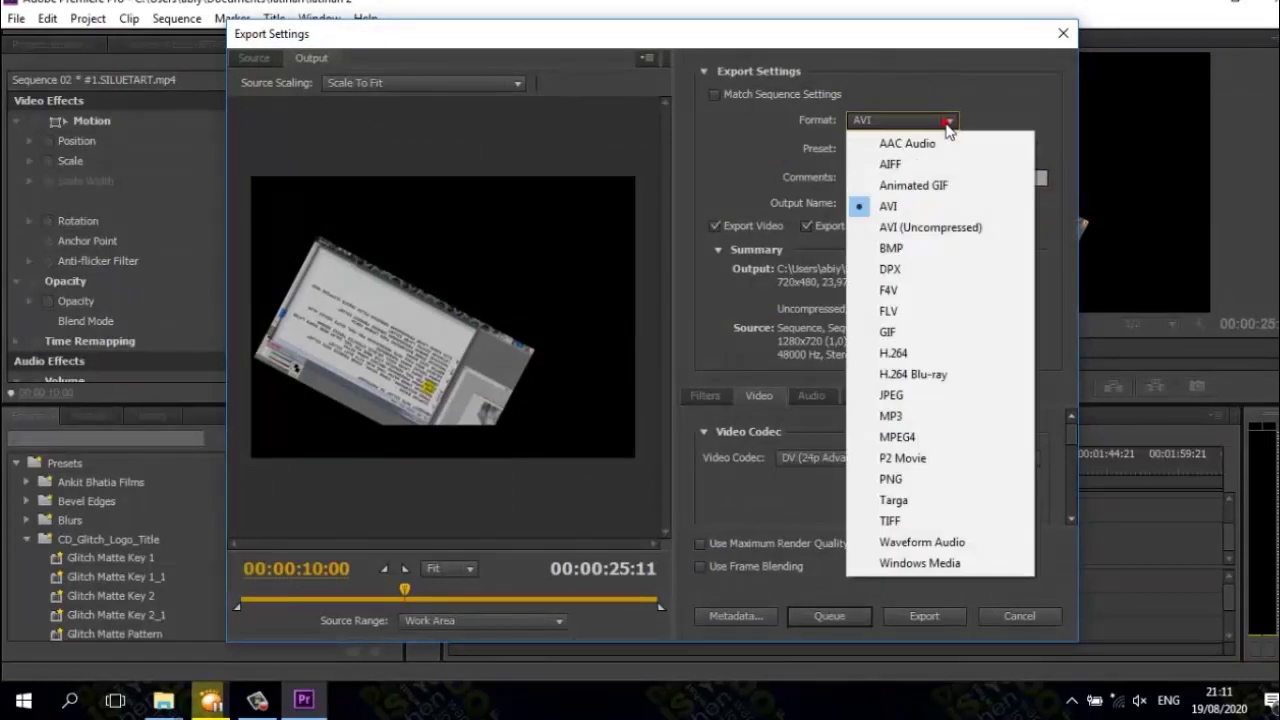
click(903, 205)
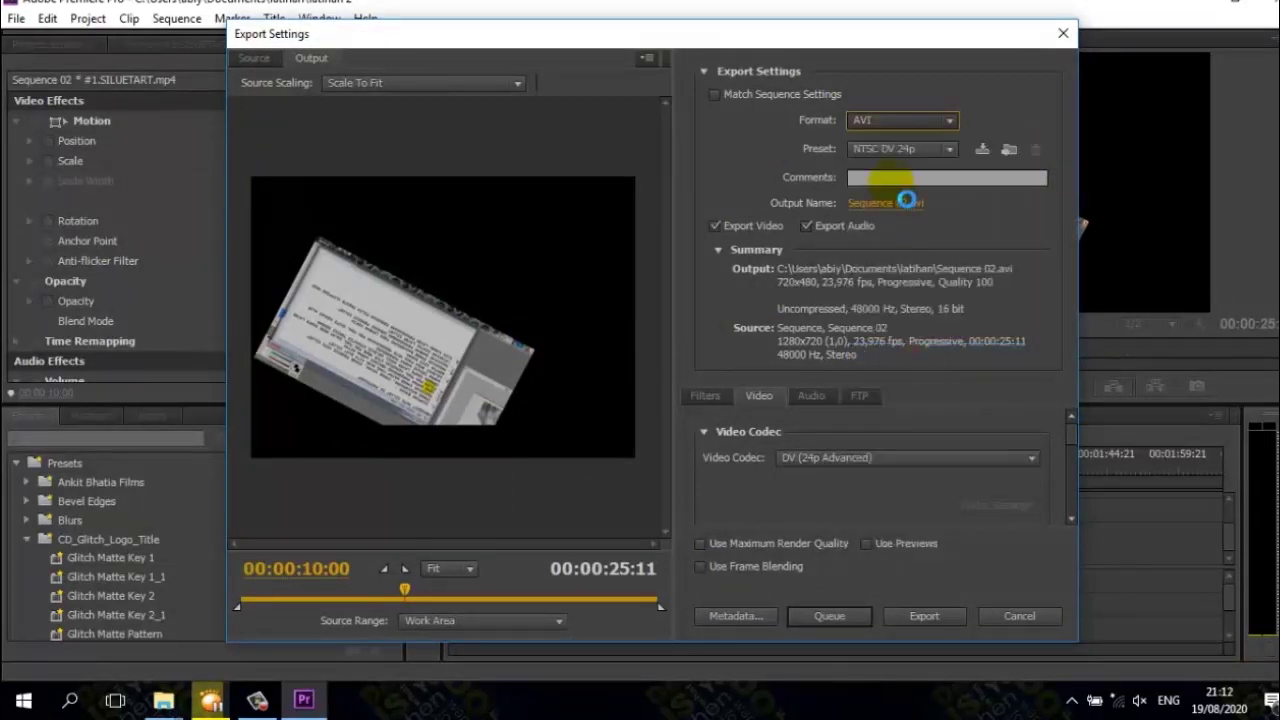
click(913, 149)
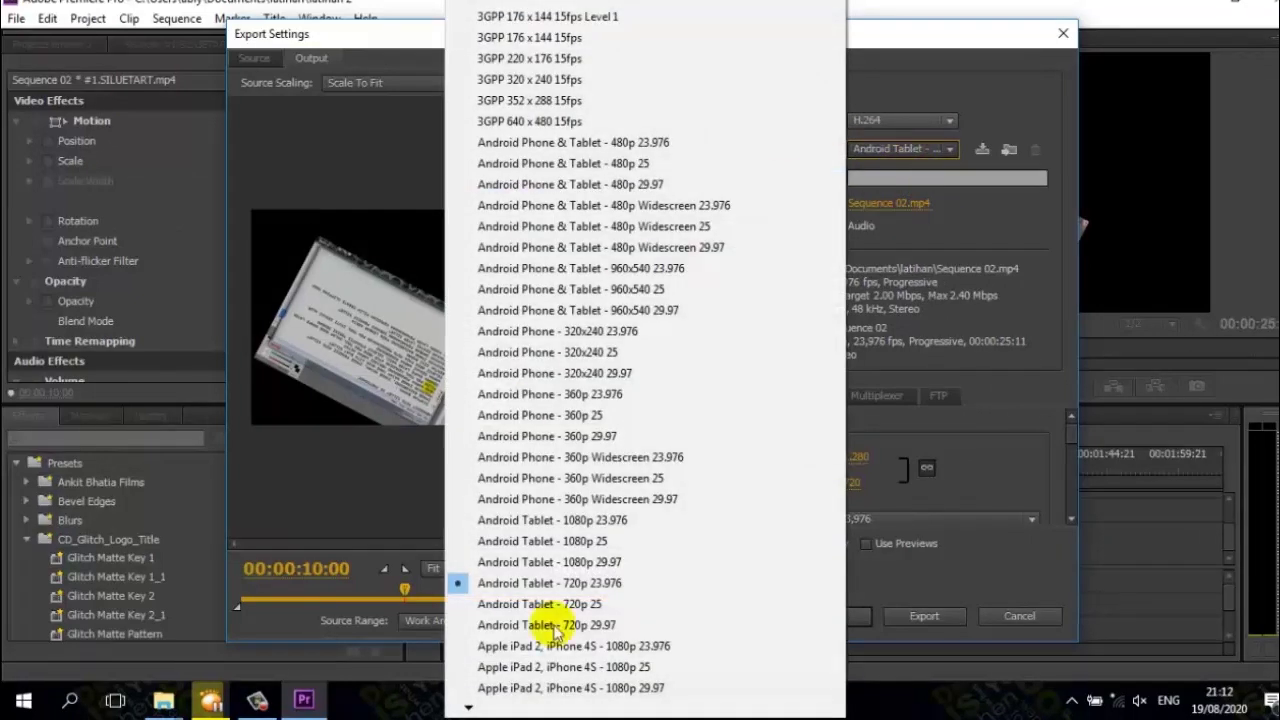
mouse_move(468, 707)
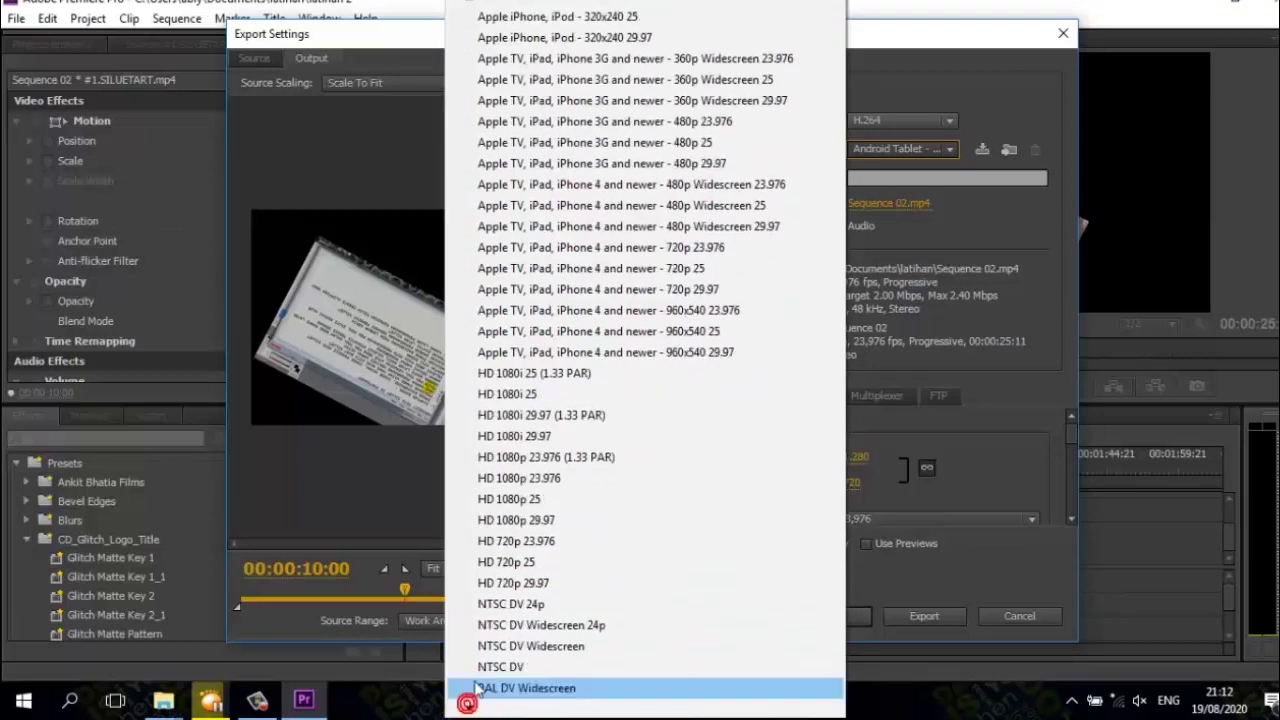
click(524, 545)
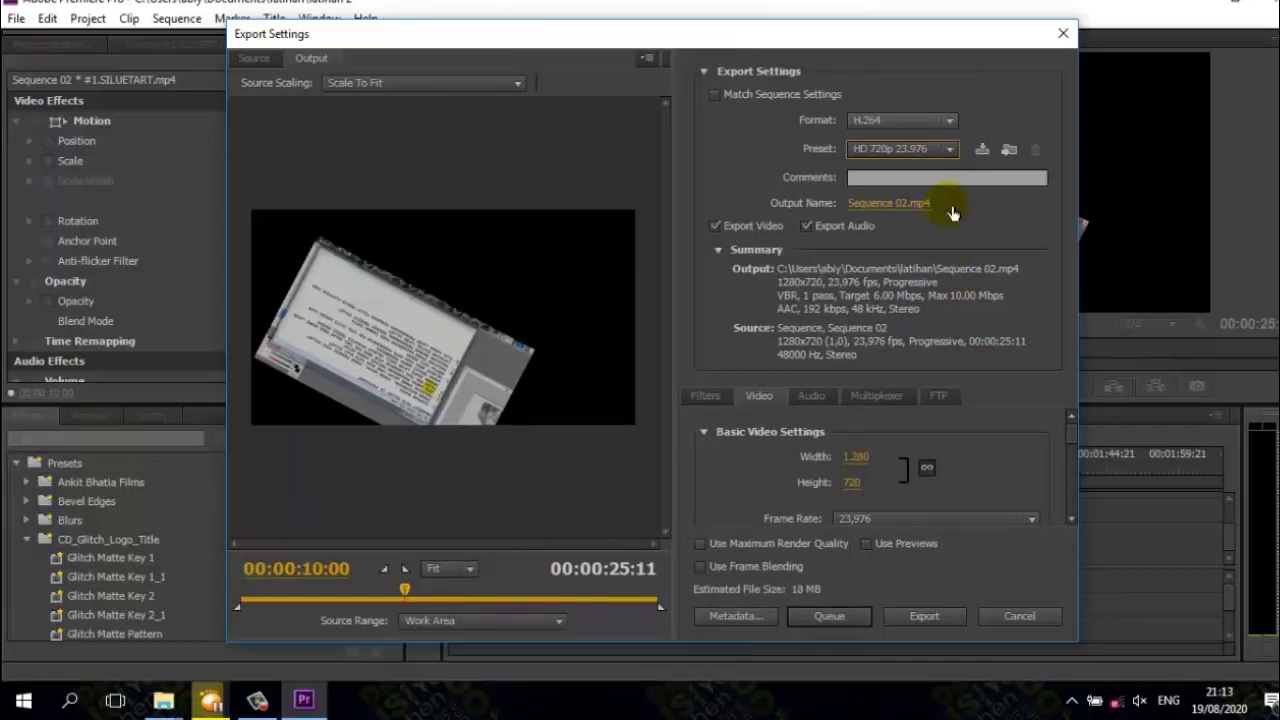
Name the output file hasil latihan2 in the latihan folder and export the video
click(887, 206)
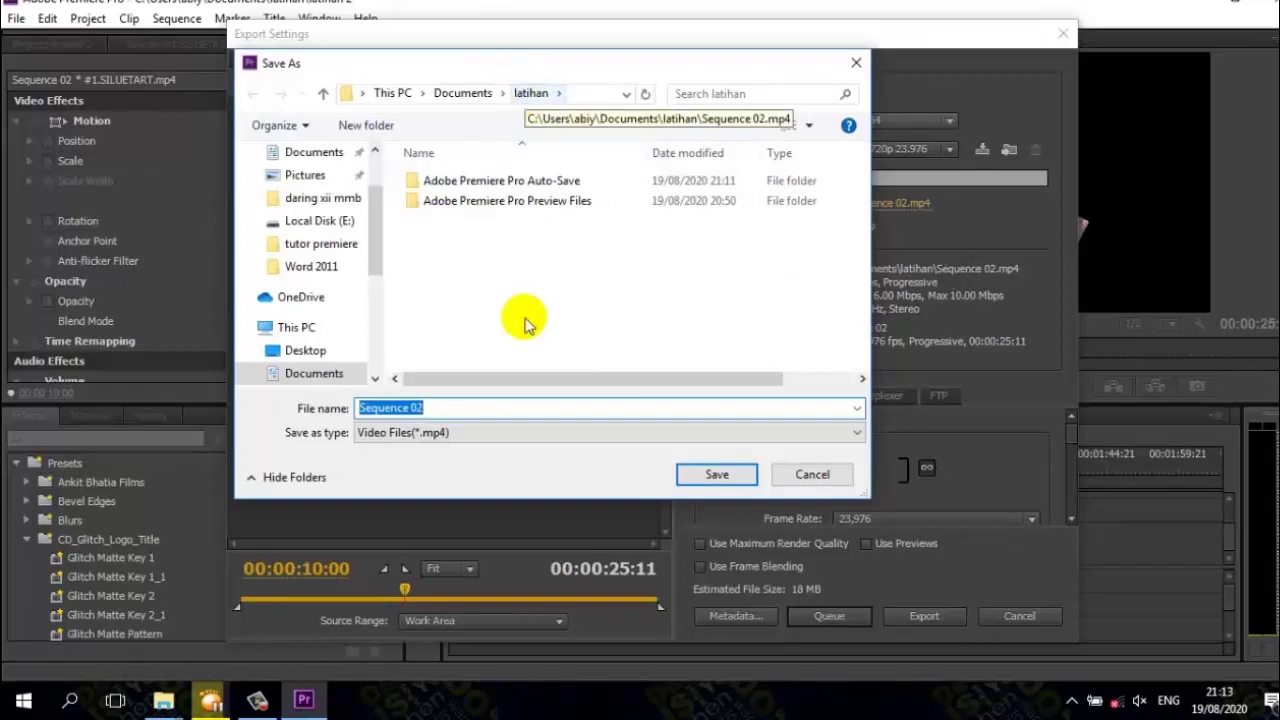
text(latihan)
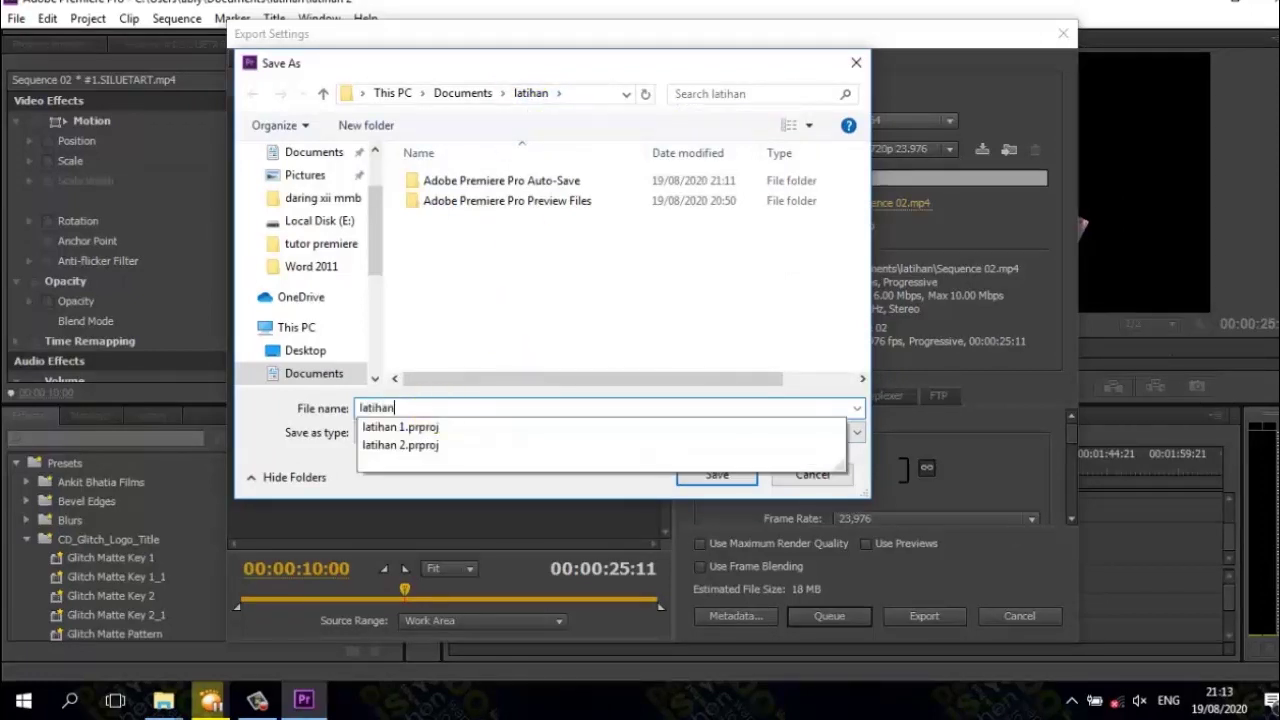
text(2)
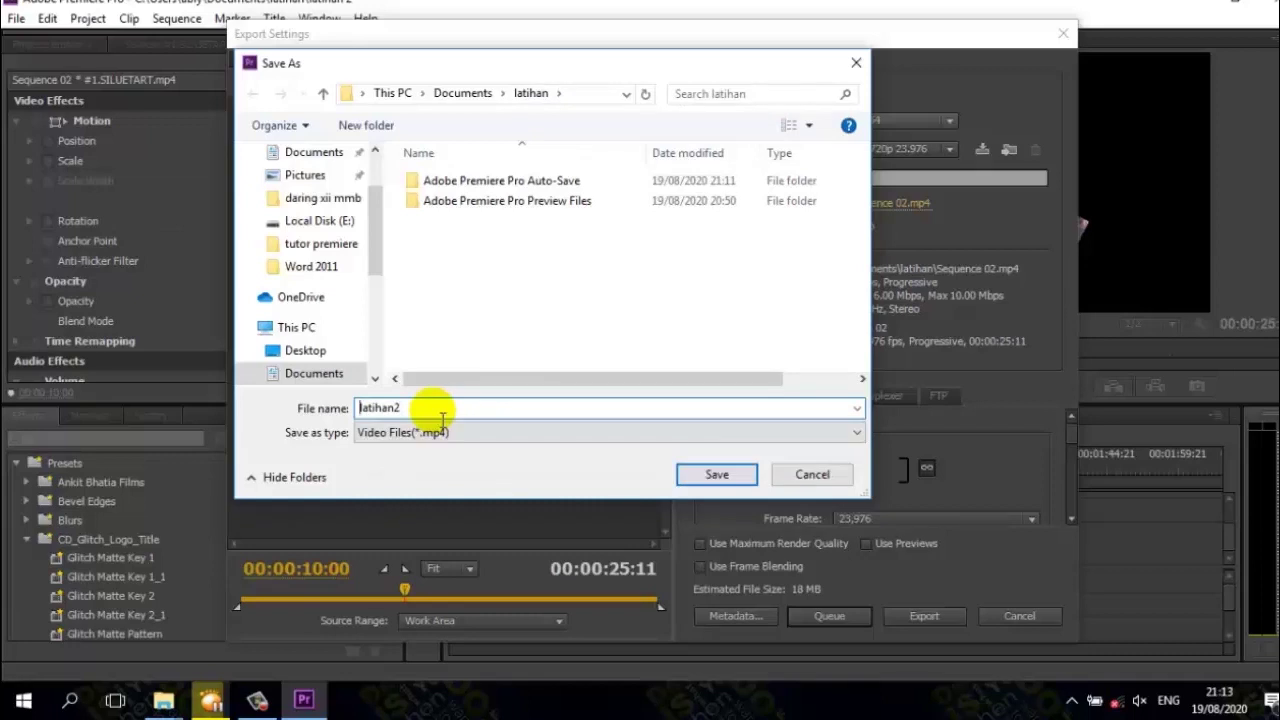
text(hasil)
key(Return)
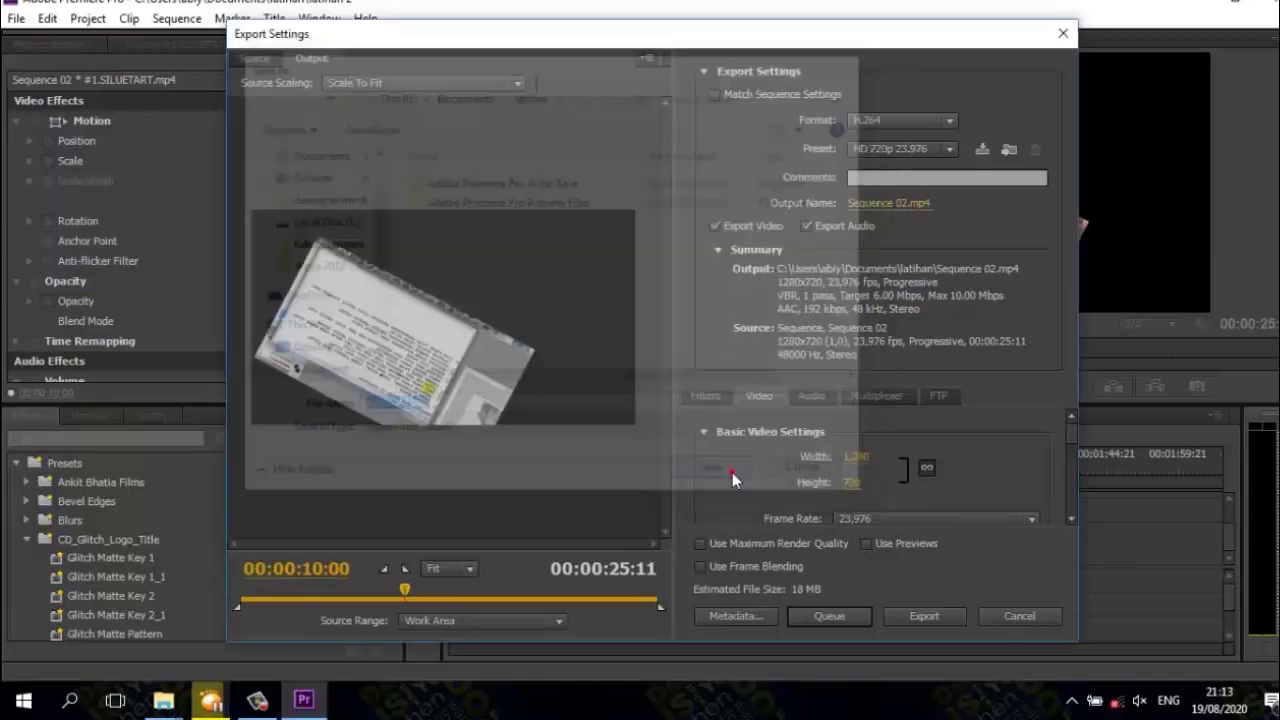
click(923, 620)
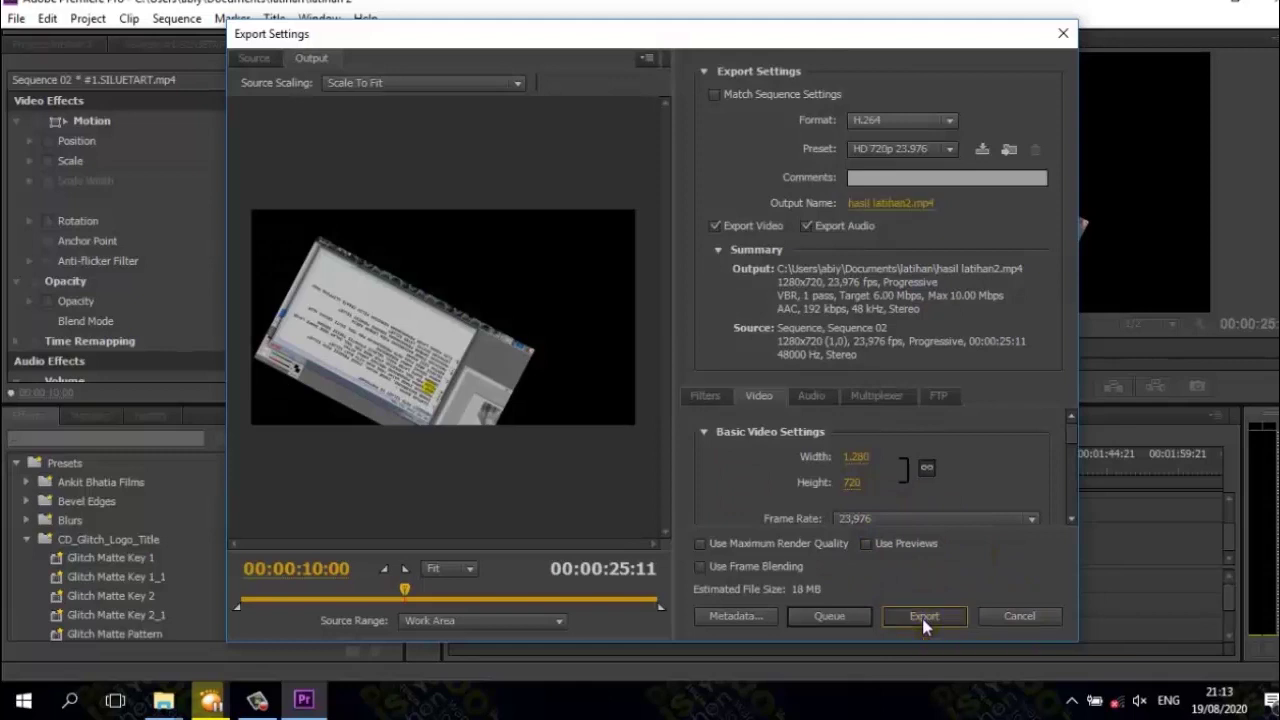